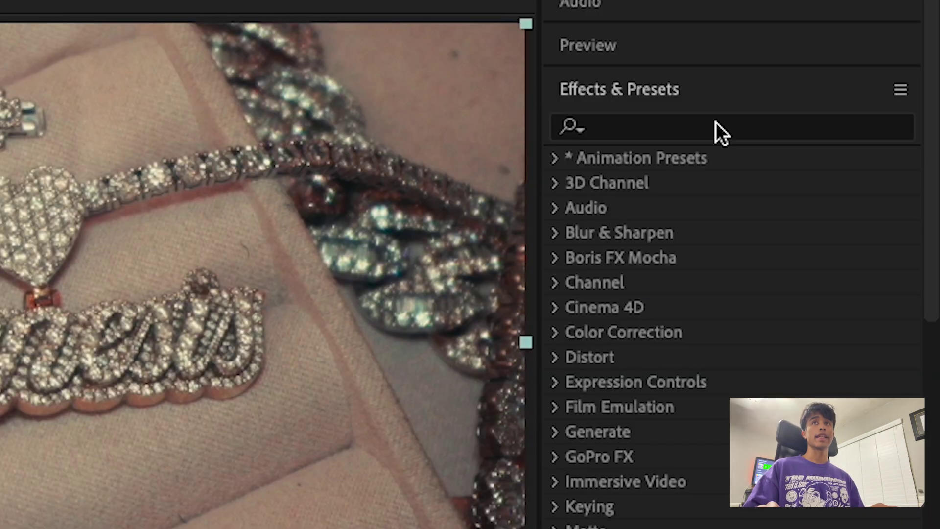
Step: Find the Stylize Glow effect, apply it to the C1395.MP4 Comp 1 layer, and set its Glow Radius to 58
click(864, 112)
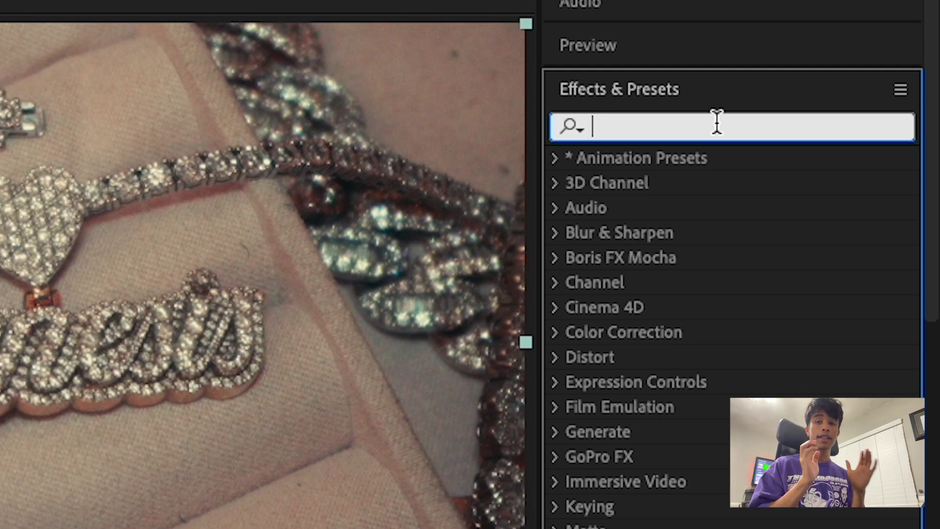
text(glo)
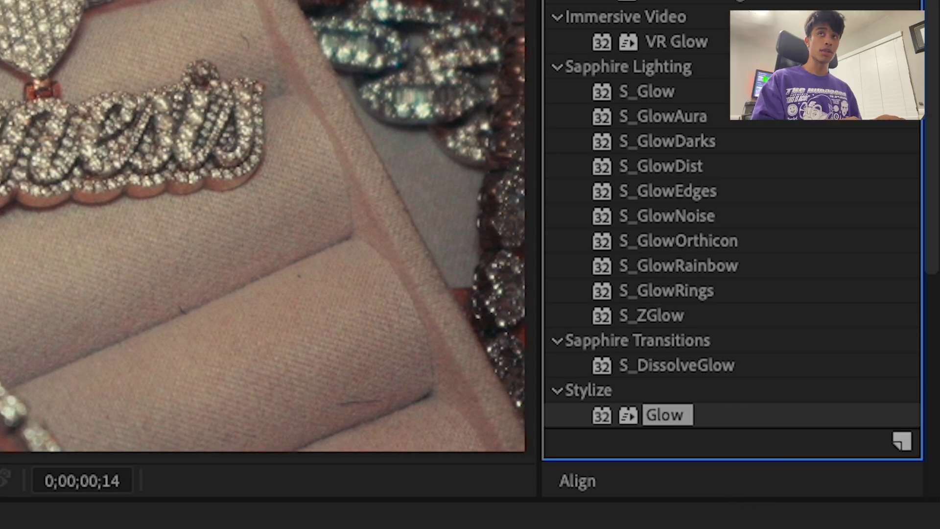
drag(665, 415, 512, 354)
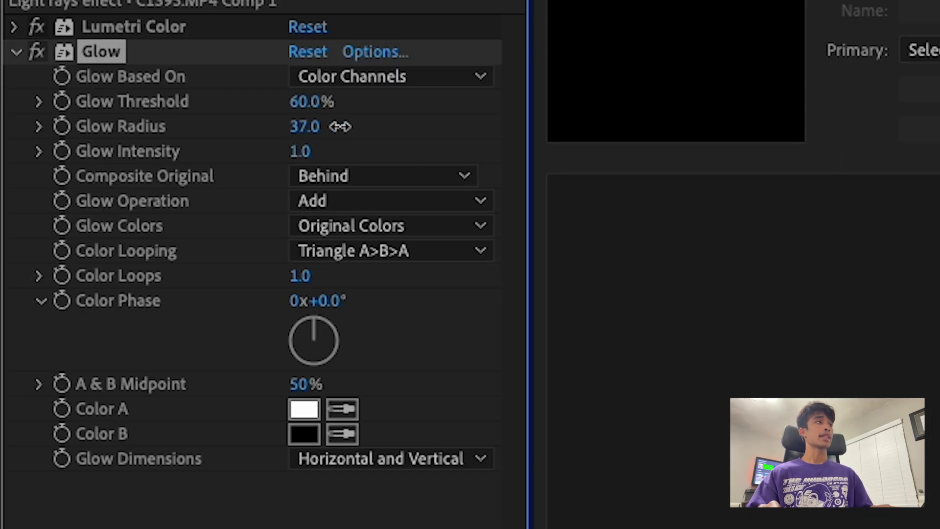
drag(361, 122, 368, 120)
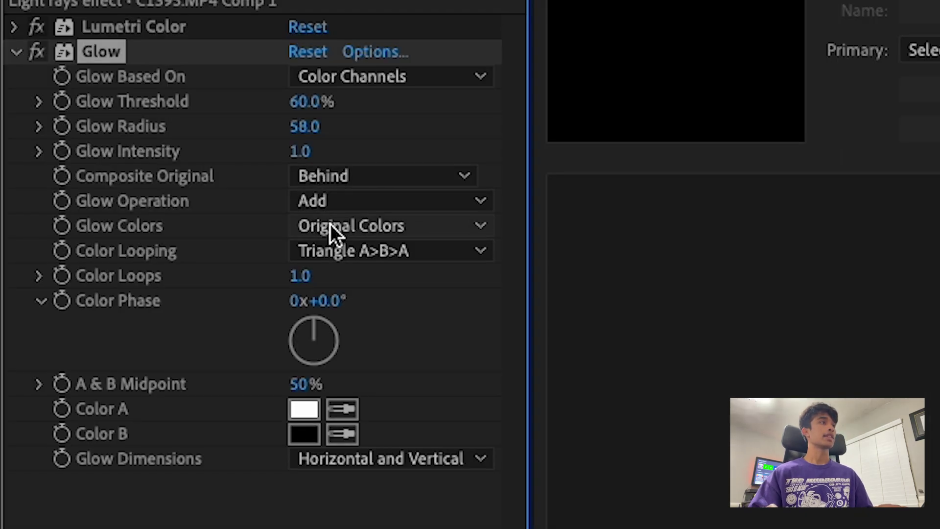
Step: Set Glow Colors to A & B Colors and make Color A a light peach tone
click(111, 142)
click(378, 289)
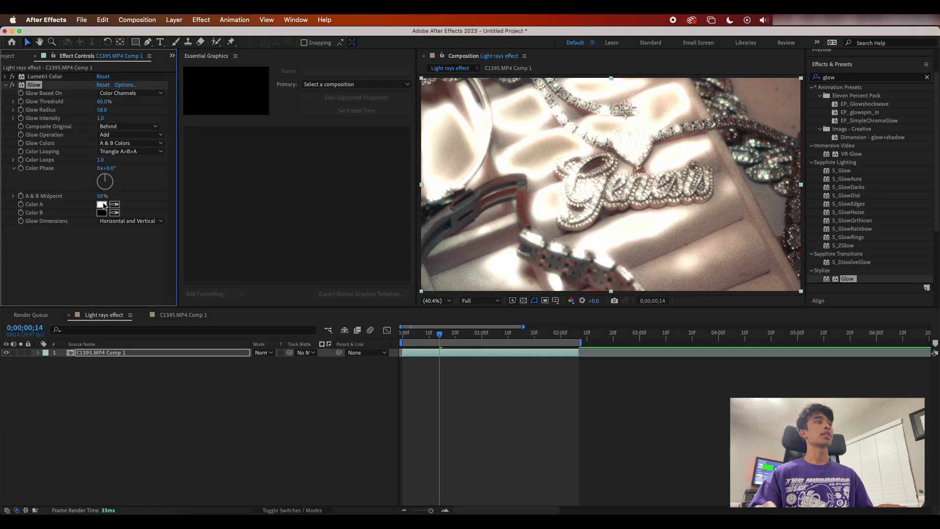
click(101, 205)
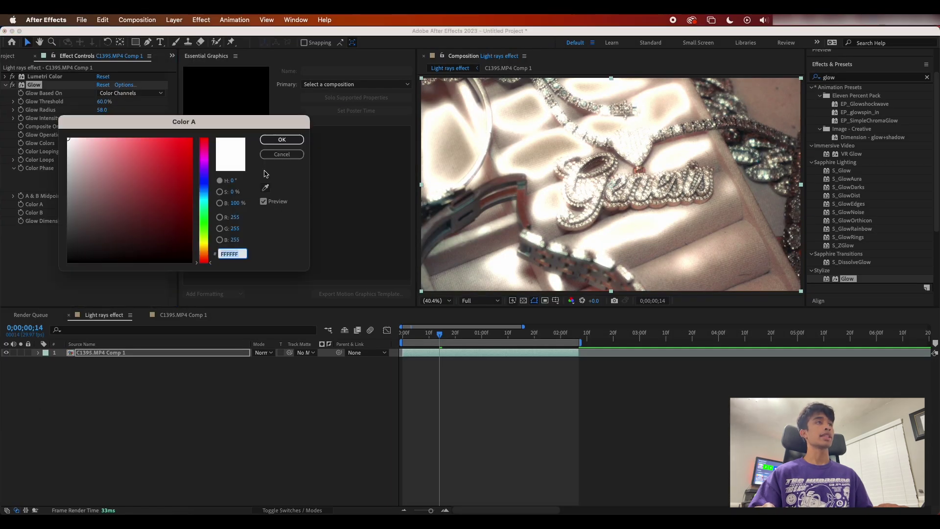
click(281, 154)
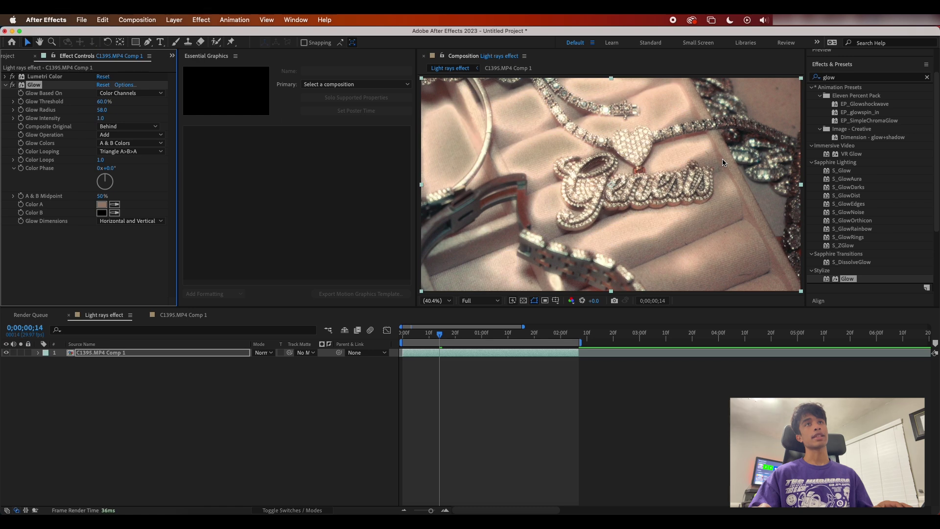
click(104, 205)
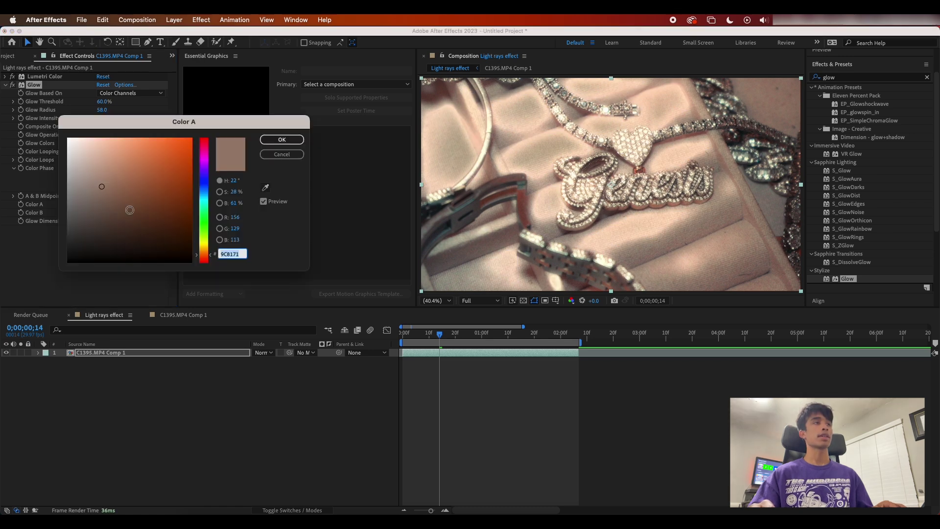
drag(108, 167, 103, 160)
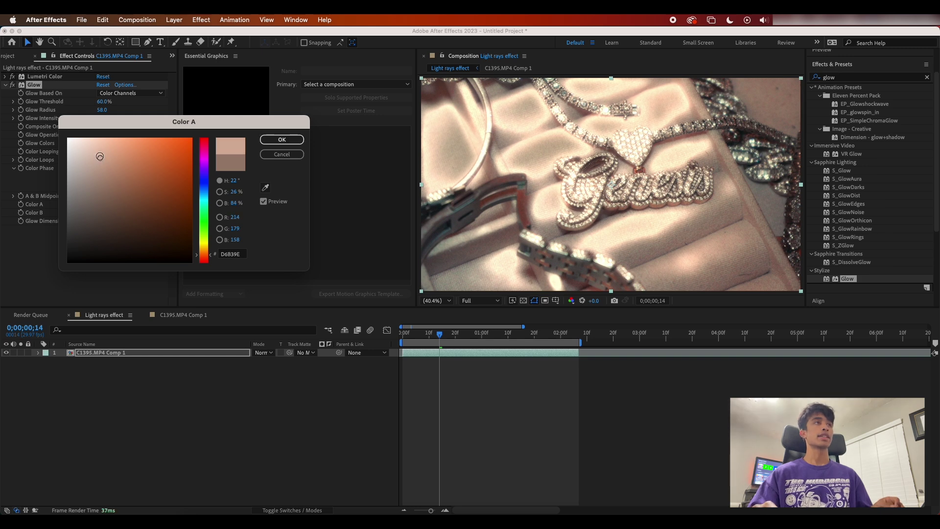
click(97, 147)
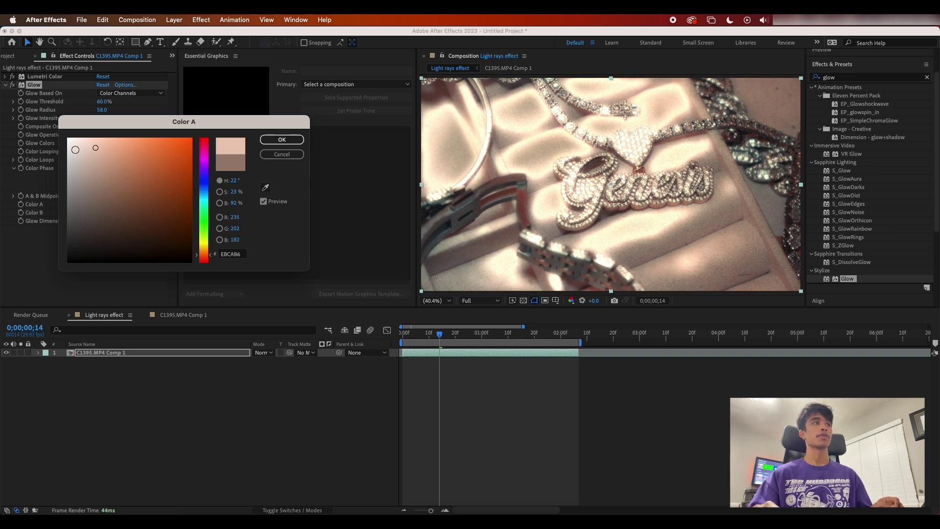
key(Return)
Step: Keyframe Glow Threshold at 72.2% on 0;00;00;06 and at 12.5% on 0;00;01;09, and preview the animation
drag(432, 338, 420, 341)
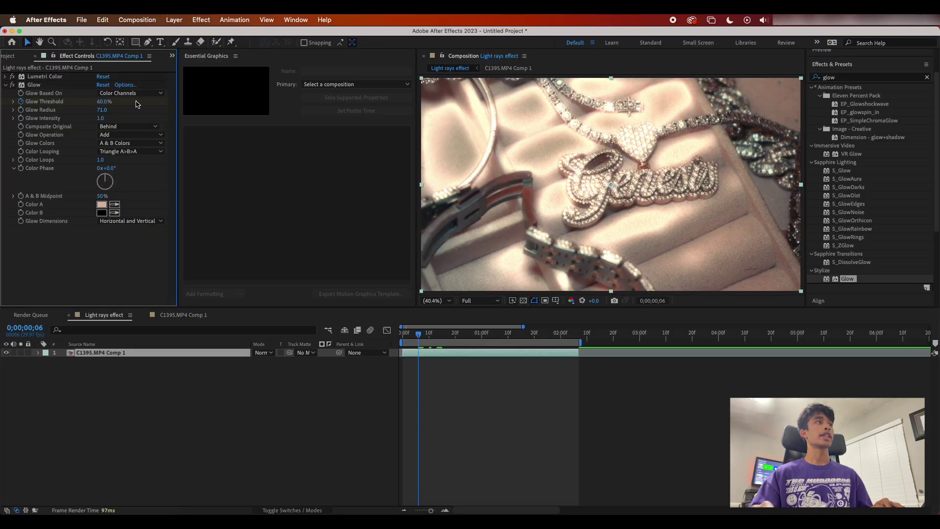
drag(104, 101, 118, 100)
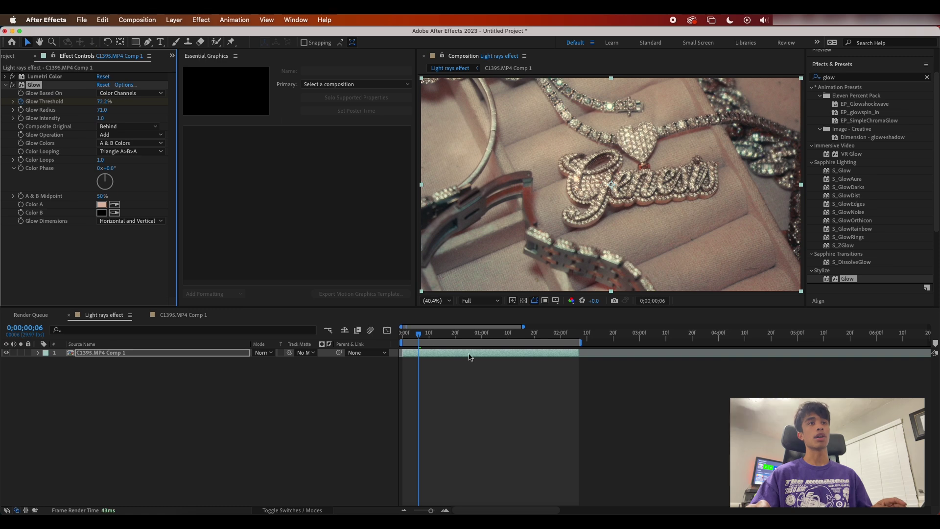
drag(422, 337, 505, 337)
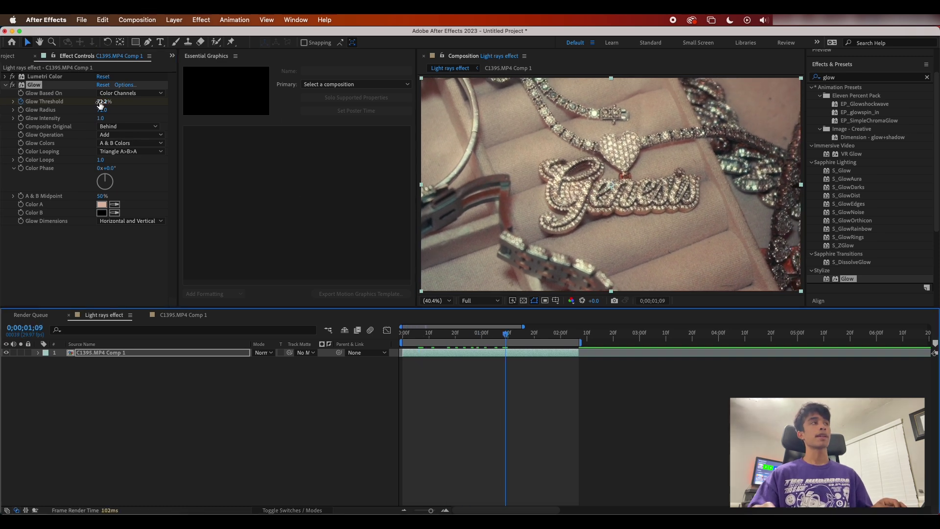
drag(101, 103, 39, 106)
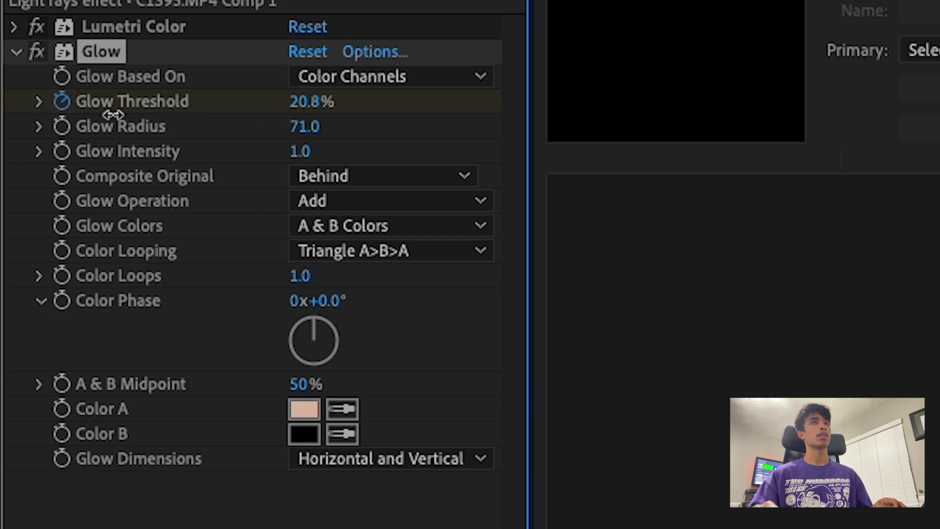
drag(97, 116, 91, 116)
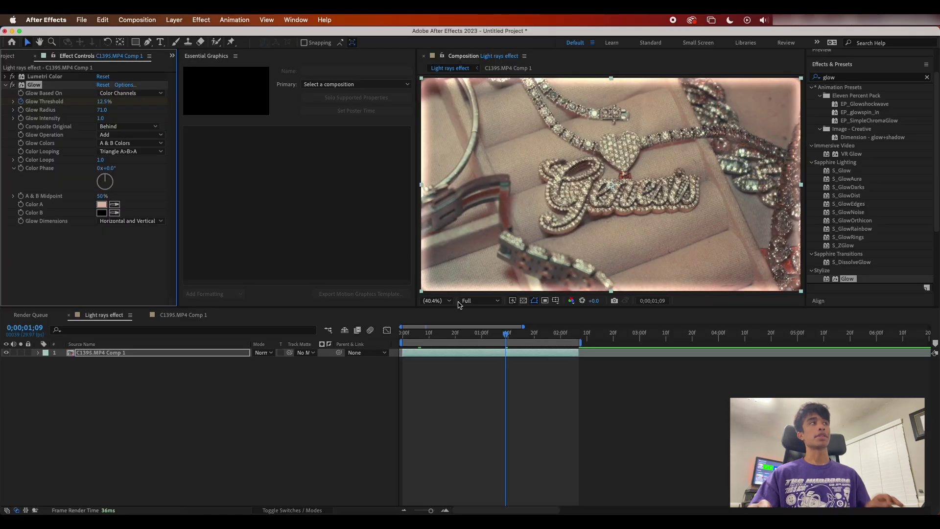
drag(507, 336, 424, 352)
key(space)
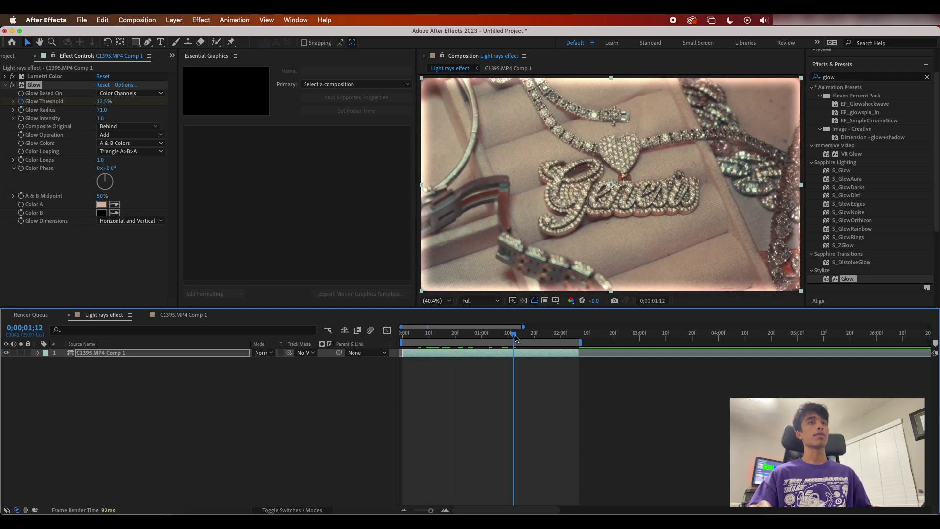
click(428, 348)
key(space)
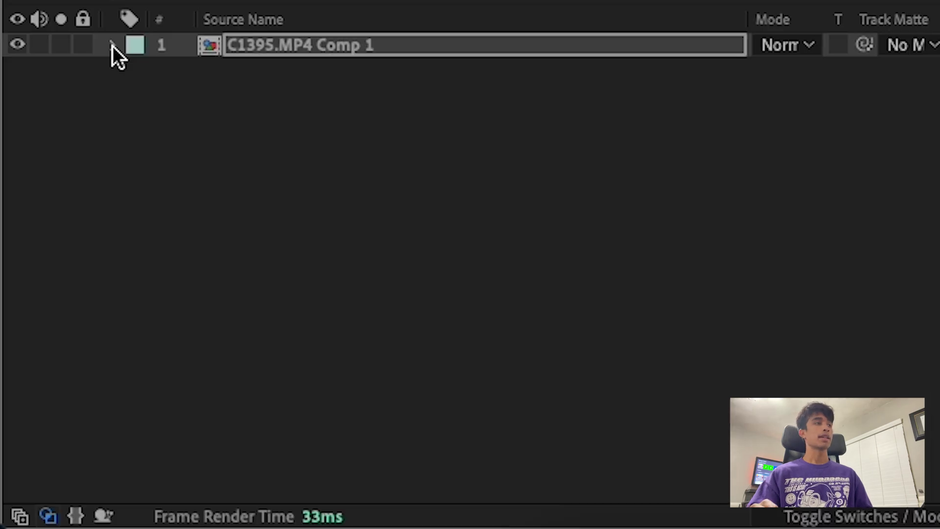
Step: Reveal the layer's Glow keyframes in the timeline, move the second Glow Threshold keyframe earlier to about 0;00;00;23, and preview
click(112, 45)
click(139, 68)
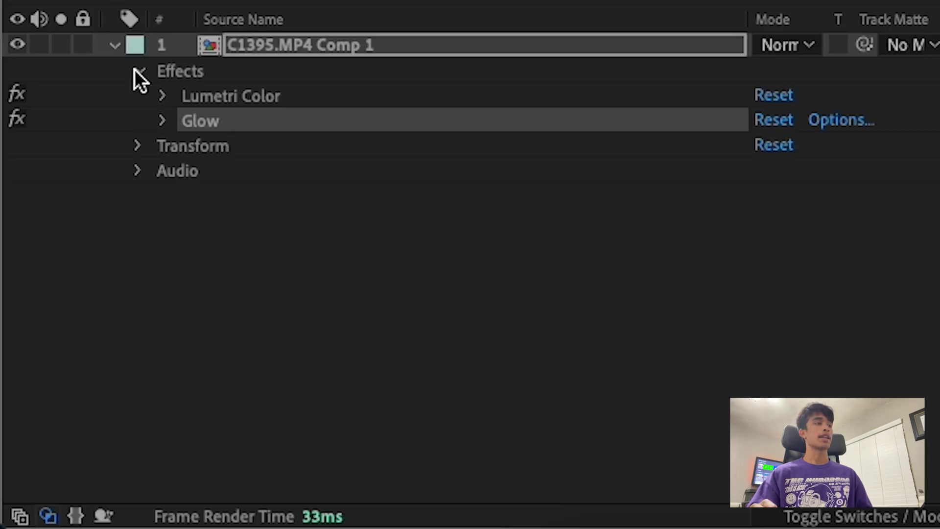
click(164, 117)
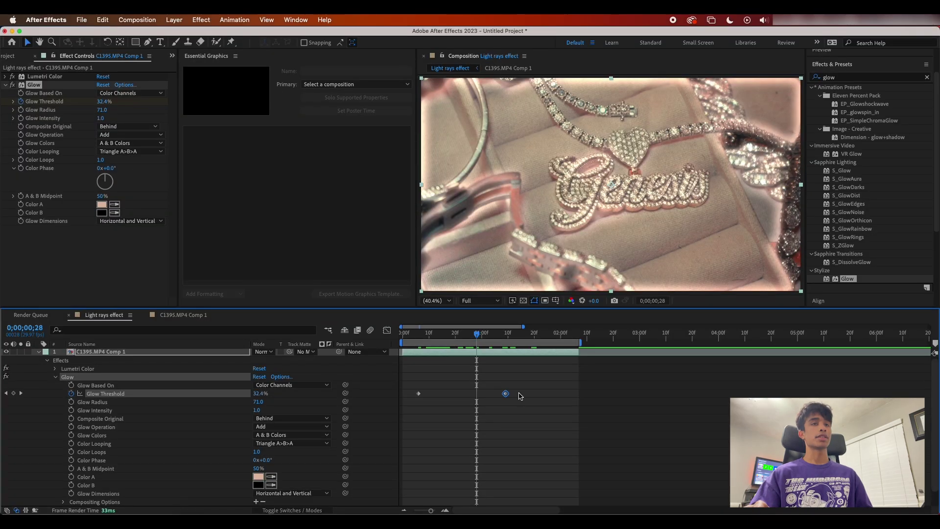
drag(506, 396, 464, 394)
key(space)
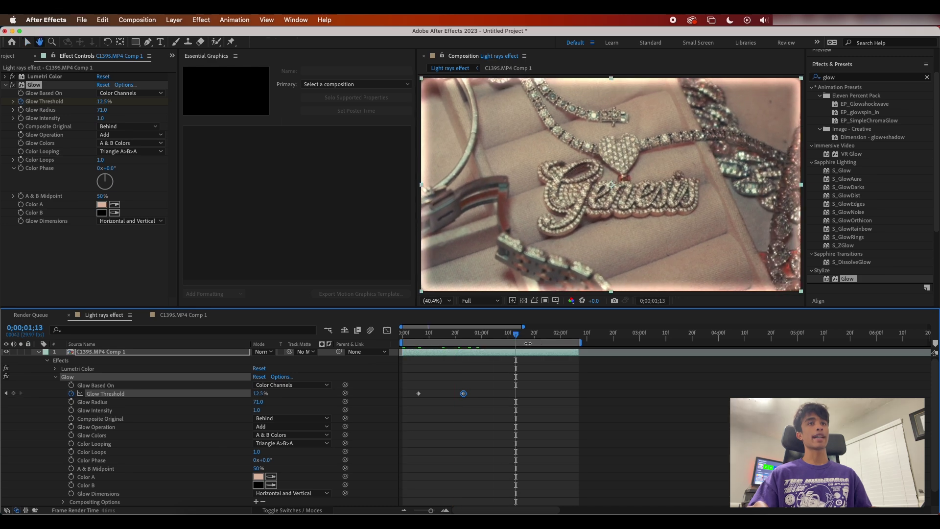
Step: Keyframe Glow Intensity at 1.3 on 0;00;00;19 and at 0 on 0;00;01;00
drag(256, 410, 259, 409)
drag(463, 337, 455, 340)
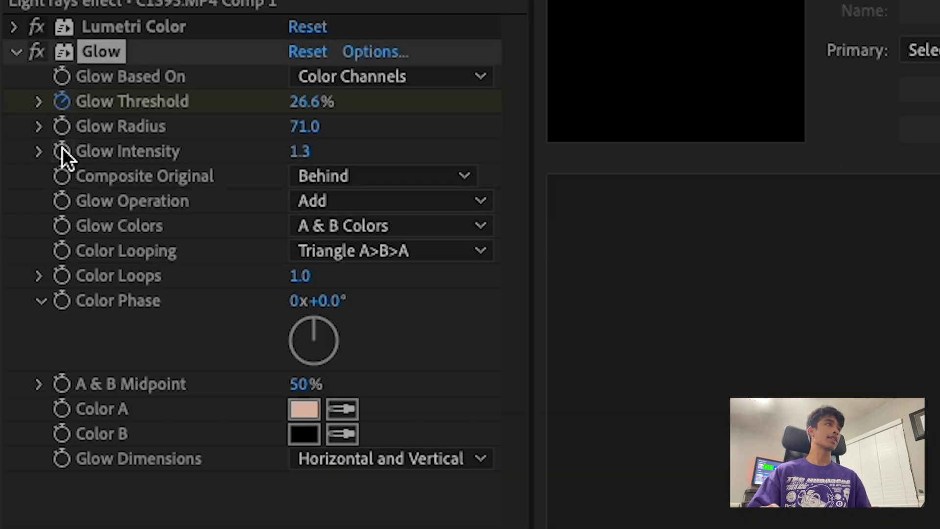
click(62, 152)
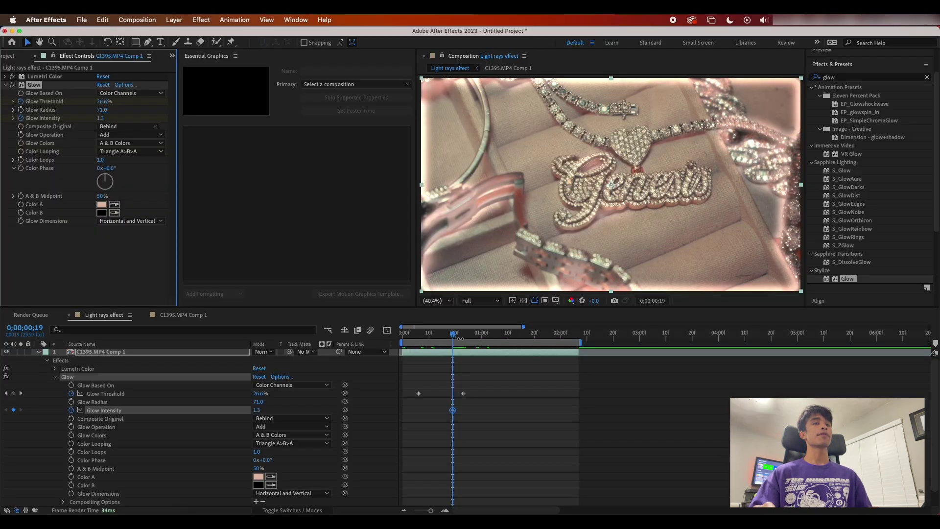
drag(460, 339, 482, 334)
click(99, 118)
text(0)
key(Return)
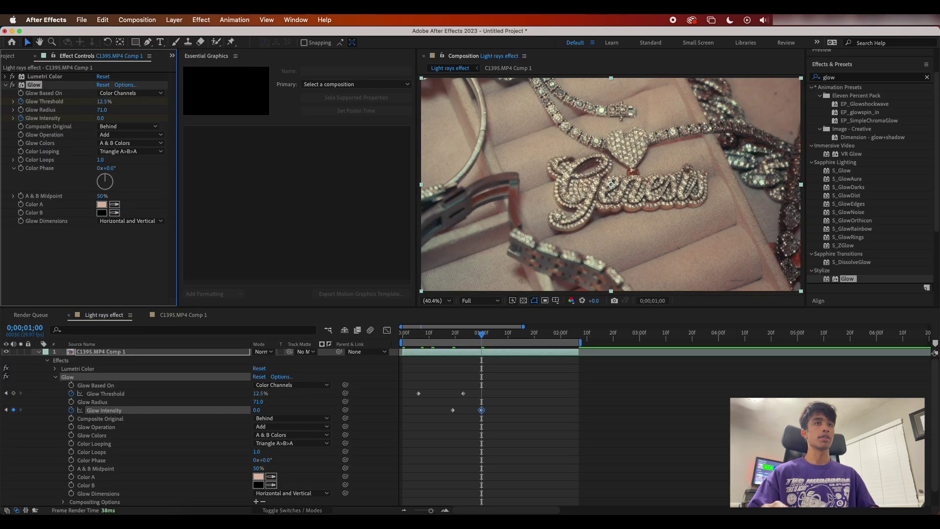
Step: Shift both Glow Intensity keyframes slightly earlier, to about frames 16 and 27, and preview the glow
shift+click(453, 409)
drag(482, 410, 473, 410)
key(space)
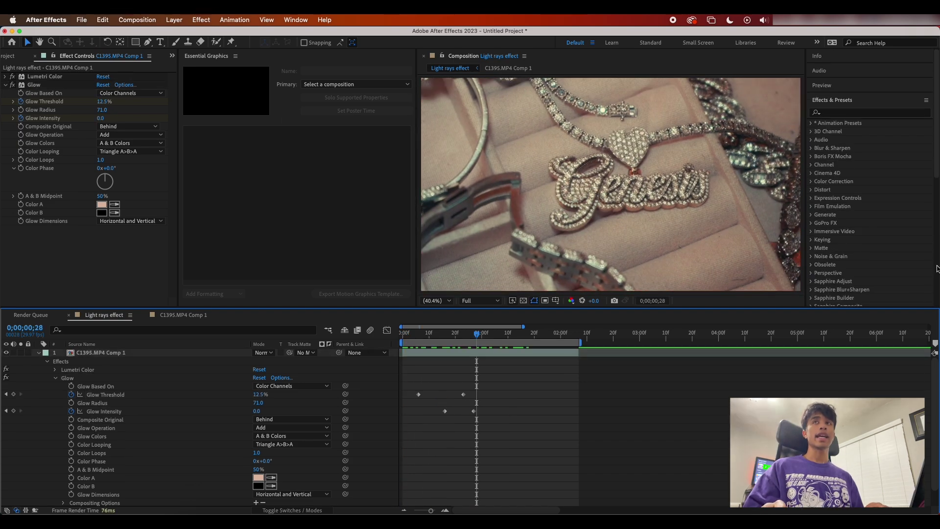
Step: Search the effects for "cc light" and apply CC Light Rays to the C1395.MP4 Comp 1 layer
click(854, 113)
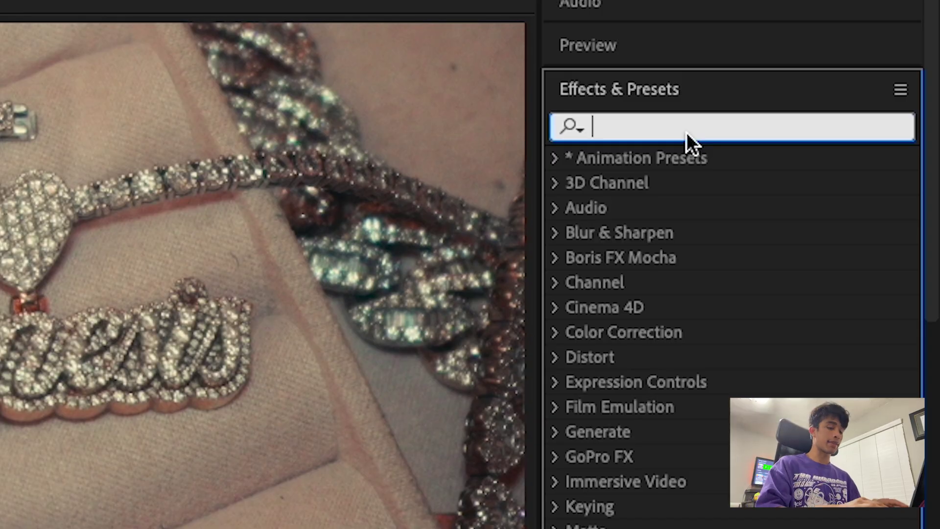
text(cc light)
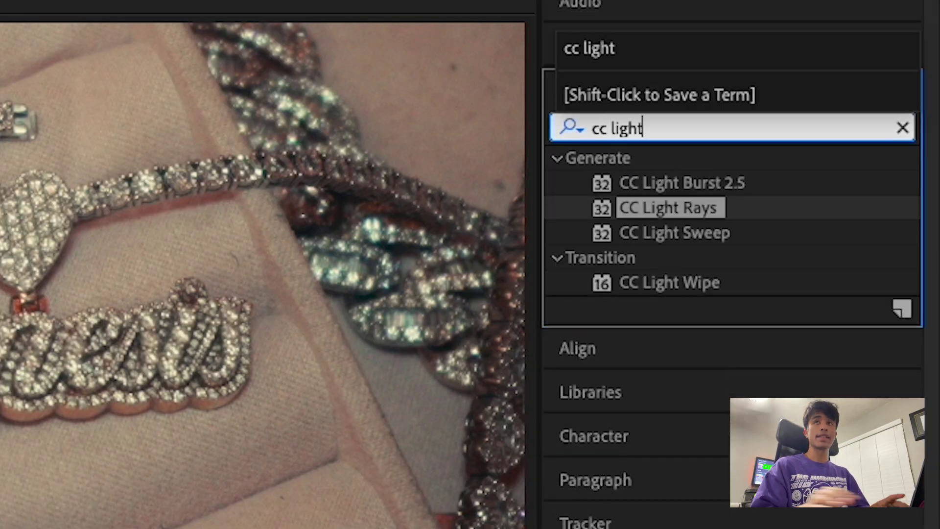
click(701, 209)
drag(700, 208, 230, 355)
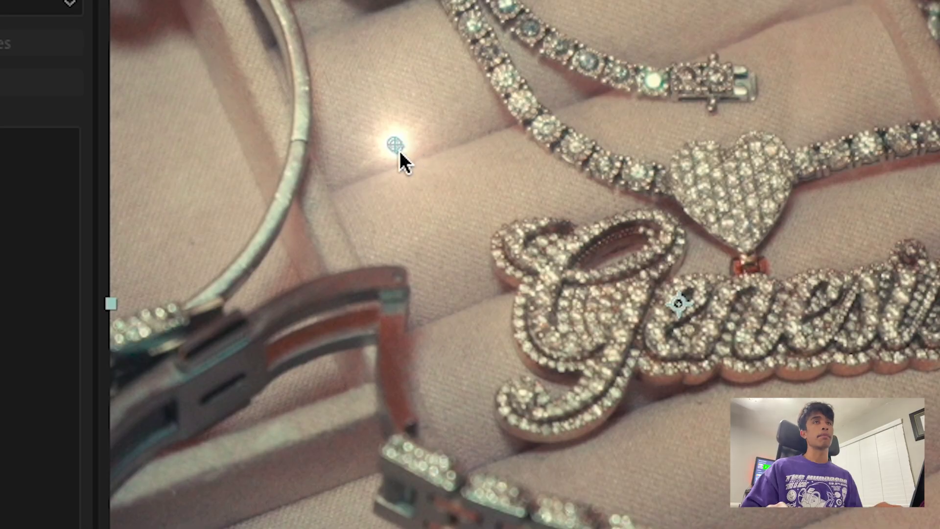
Step: Place the CC Light Rays center on the pendant's letter G at about 755, 552, and undo a trial increase of the radius
drag(396, 148, 586, 318)
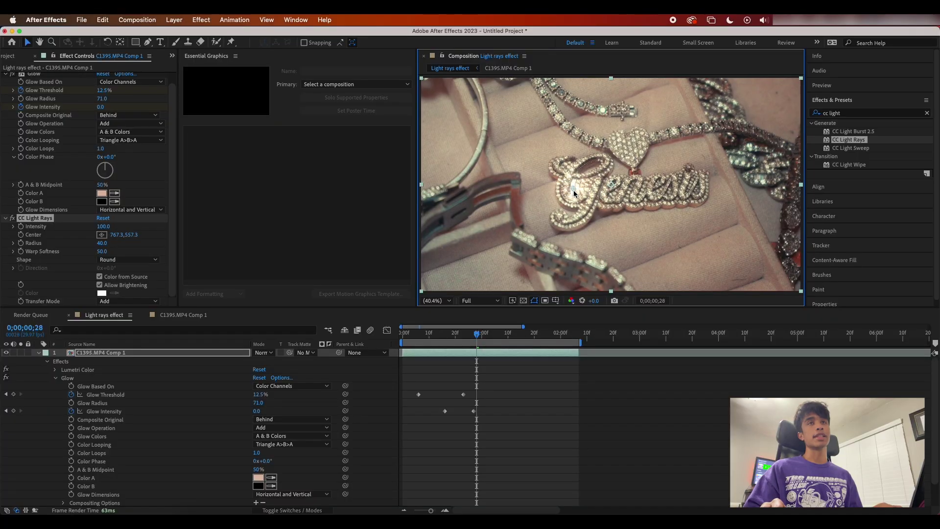
drag(572, 190, 569, 188)
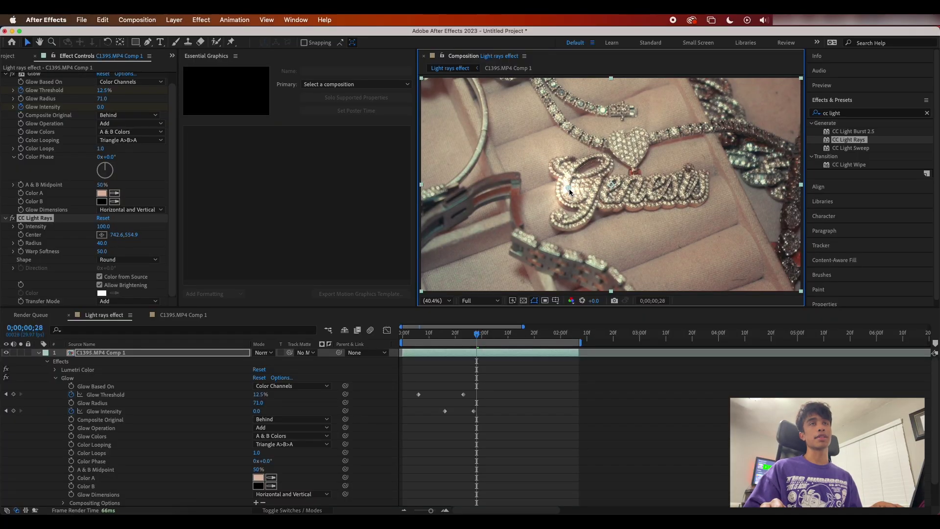
mouse_move(568, 186)
mouse_down()
mouse_move(679, 180)
mouse_move(571, 187)
mouse_up()
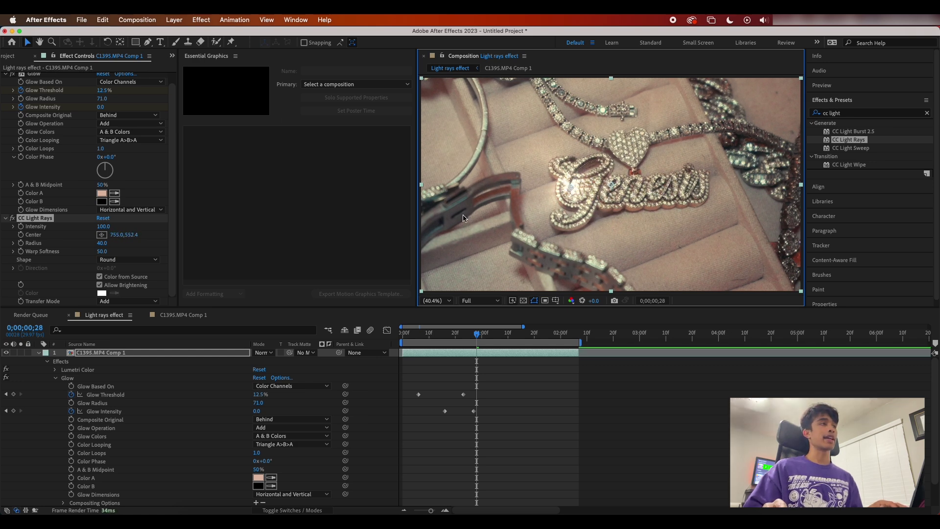
drag(101, 243, 186, 238)
key(super+z)
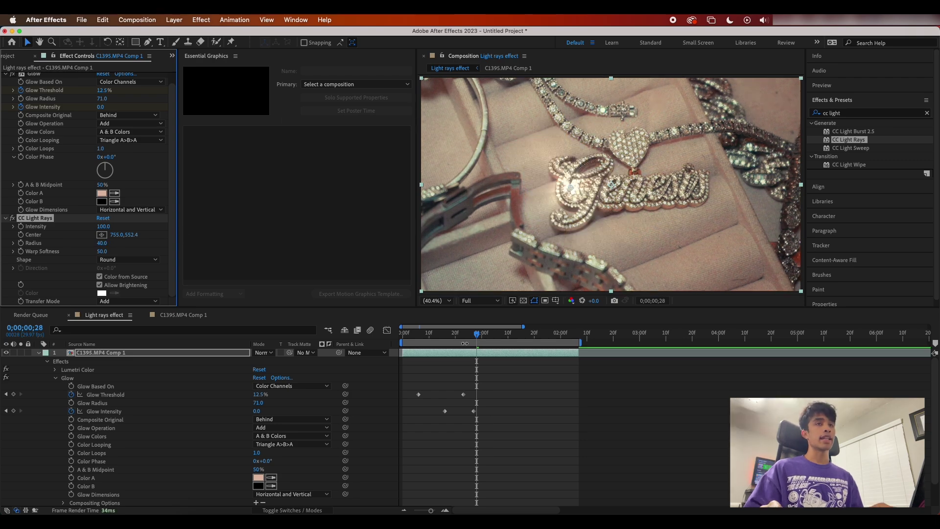
Step: Keyframe the CC Light Rays center on the G at 0;00;00;15 and on the pendant's last letters at 0;00;01;07, and preview the sweep
drag(474, 337, 442, 339)
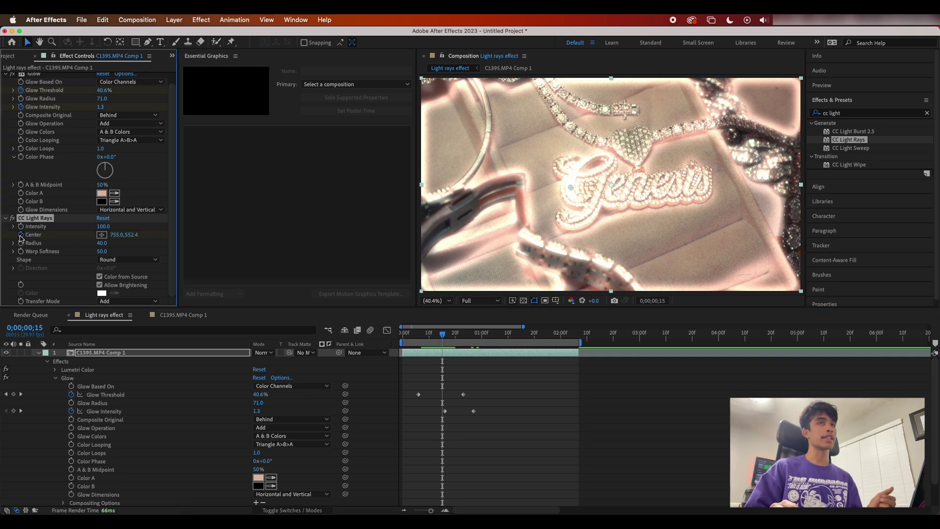
drag(569, 185, 566, 189)
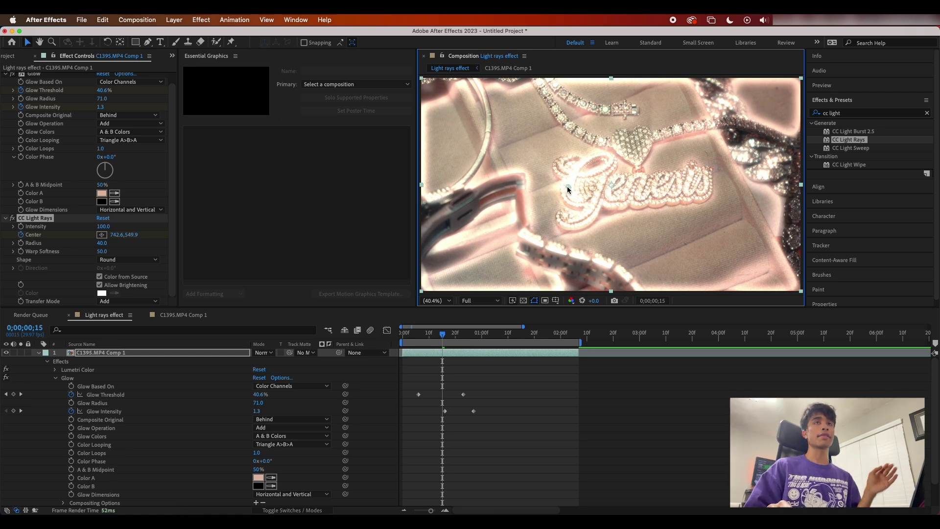
drag(446, 338, 504, 336)
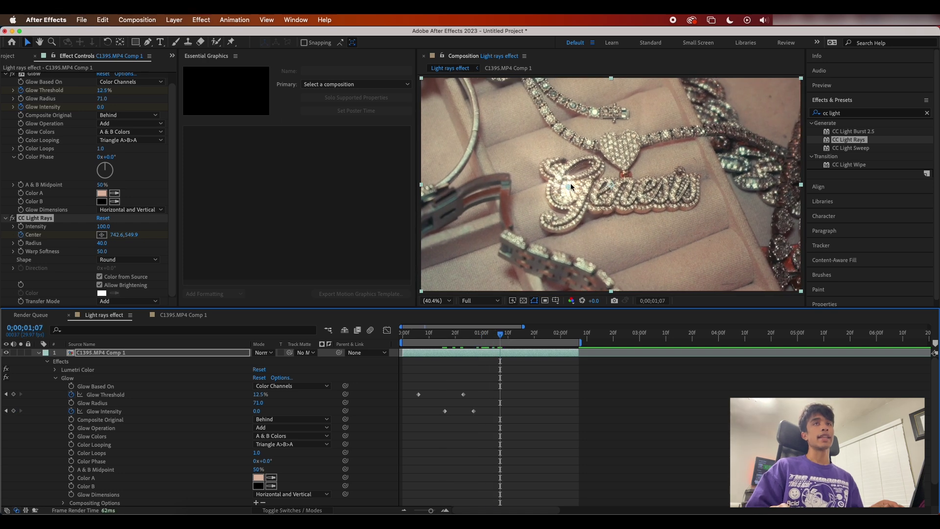
drag(568, 184, 692, 187)
drag(502, 336, 429, 343)
key(space)
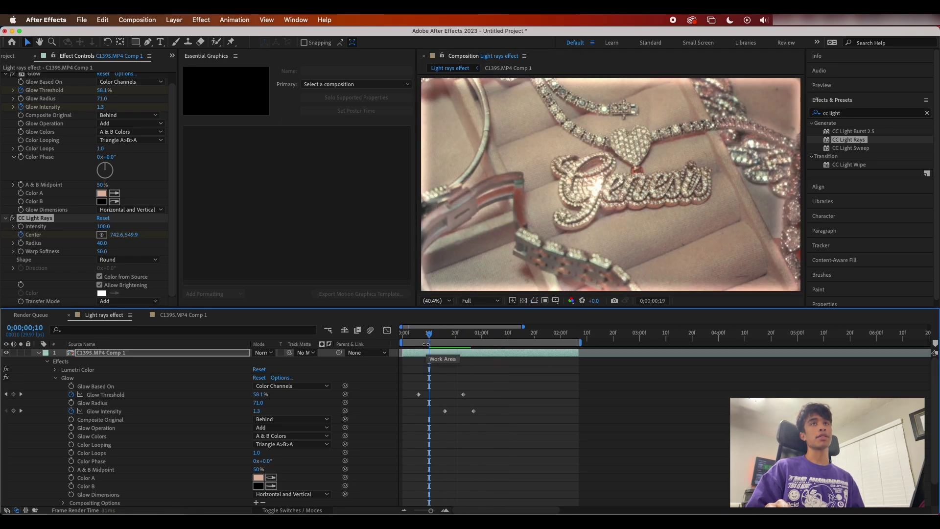
Step: Keyframe the CC Light Rays Intensity from 100 at about 0;00;01;06 down to 0 at about 0;00;01;14, and preview the fade-out
key(space)
drag(426, 337, 498, 339)
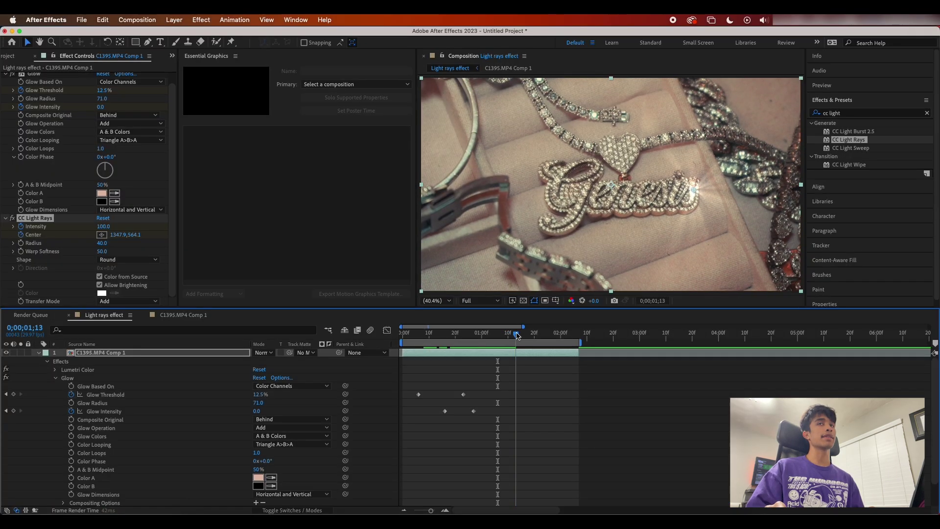
click(102, 227)
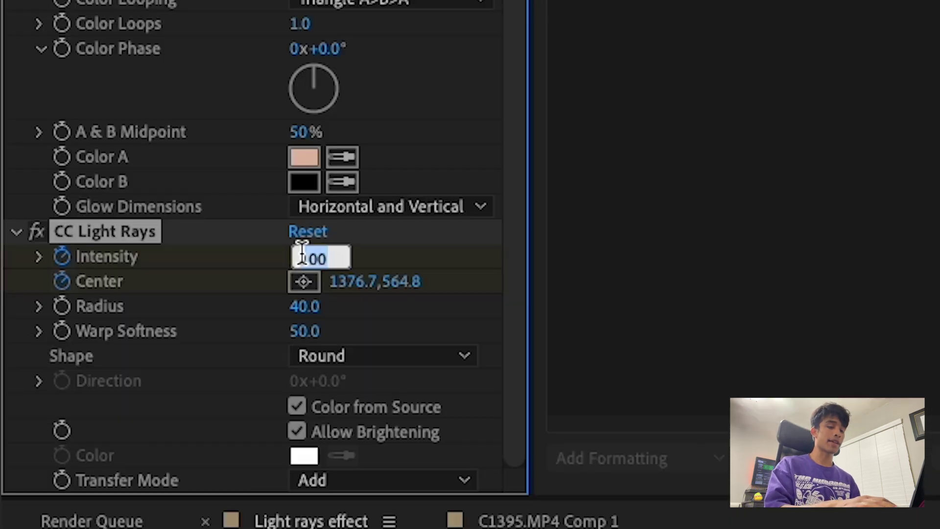
text(0)
key(Return)
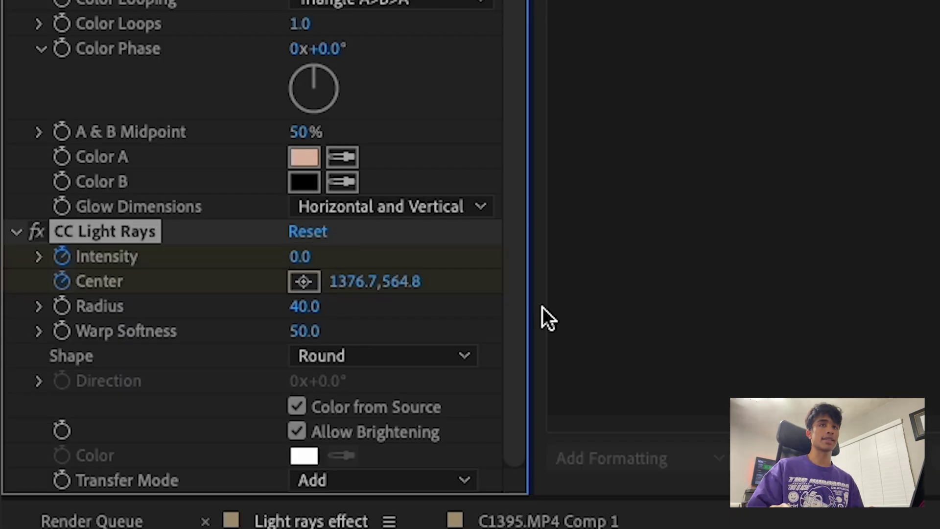
key(space)
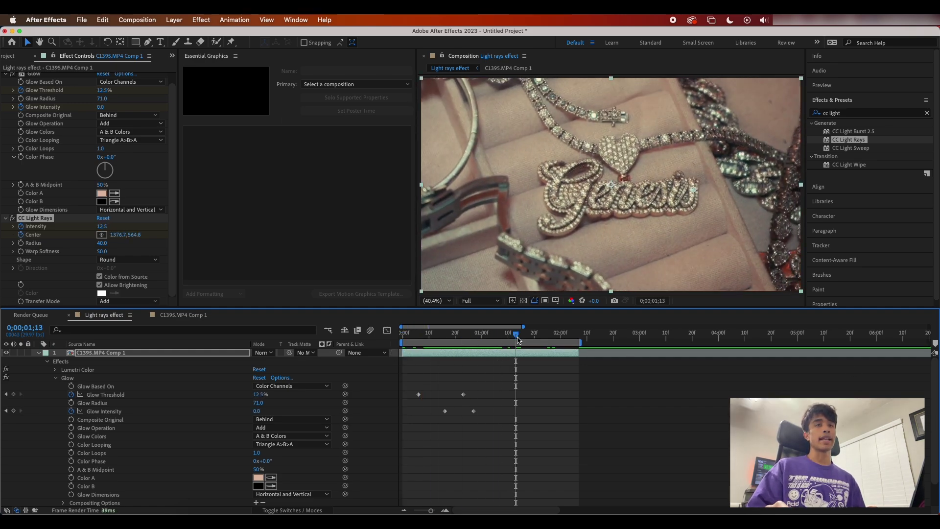
Step: Set a CC Light Rays Intensity keyframe of 0 at 0;00;00;07, ahead of the one at 0;00;00;15, and preview from the start
click(442, 344)
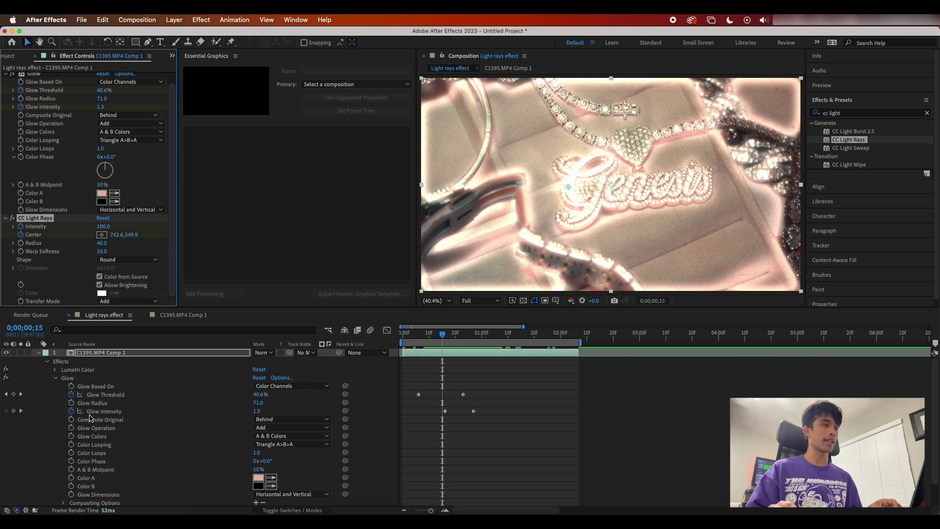
click(56, 378)
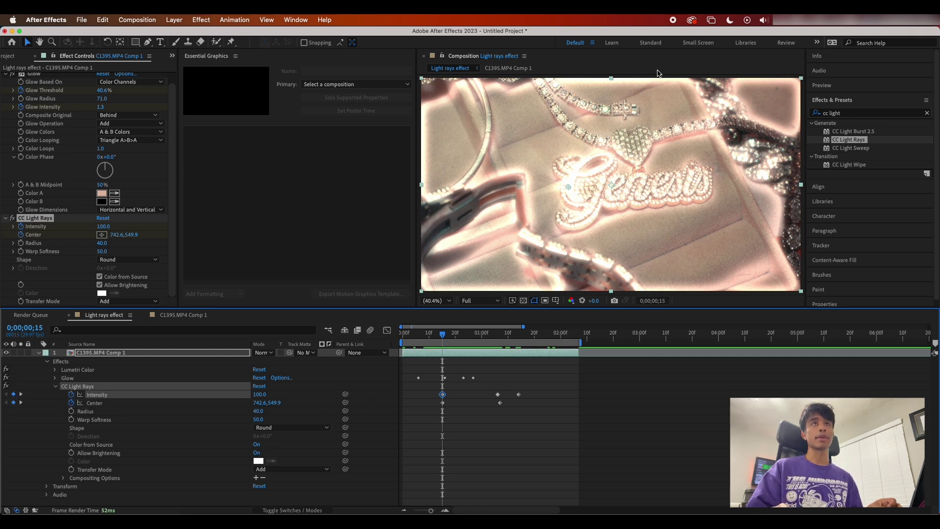
drag(442, 335, 421, 335)
click(259, 396)
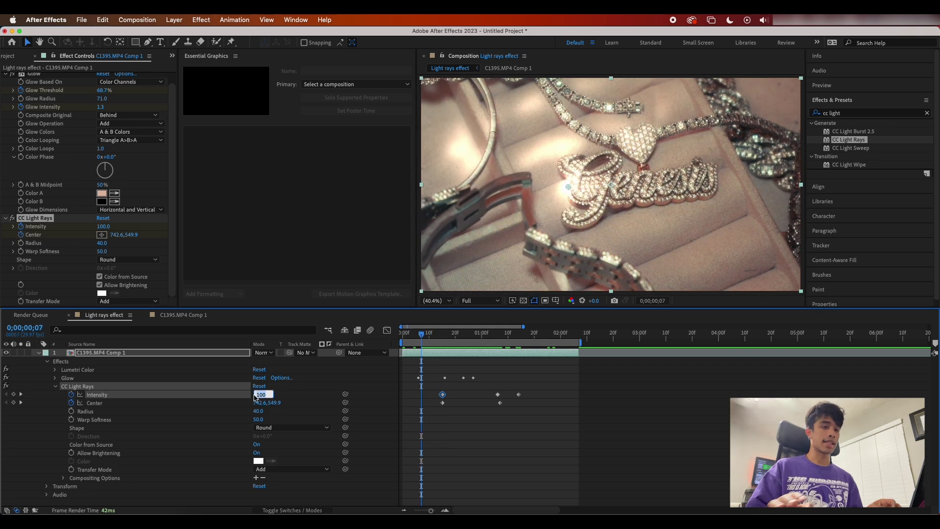
text(0)
key(Return)
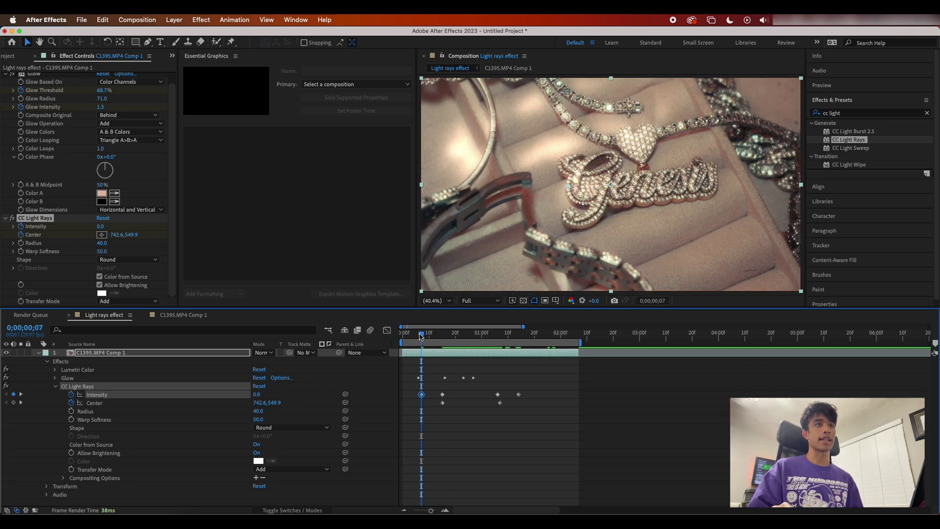
key(Home)
key(space)
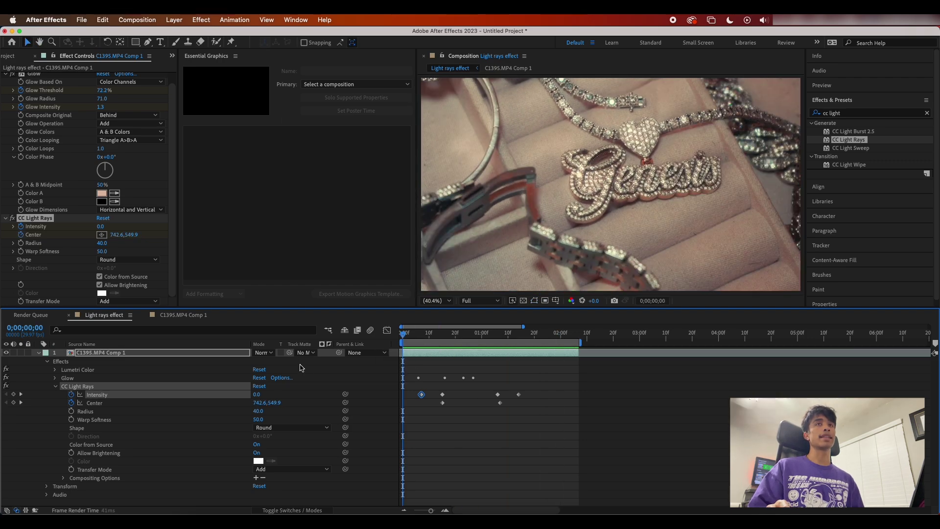
key(space)
key(space)
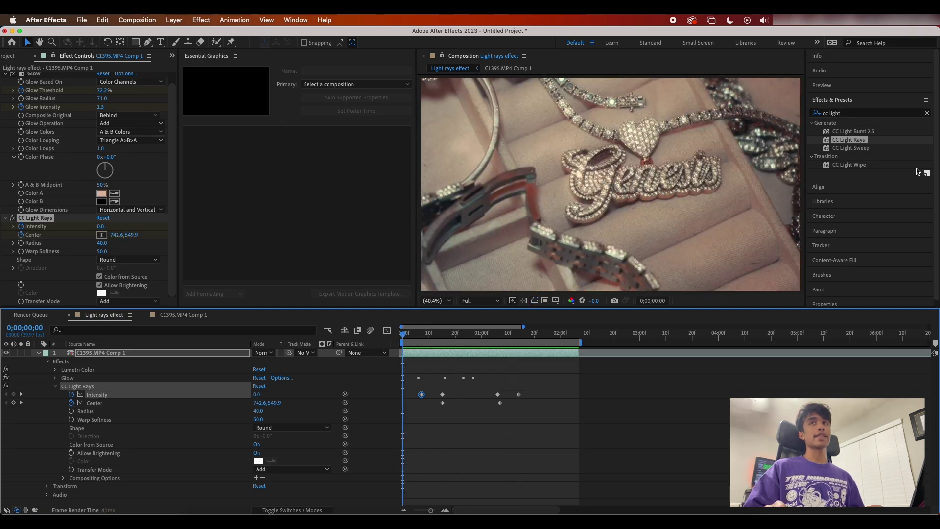
key(space)
Step: Search the effects for "glint", apply S_Glint to the C1395.MP4 Comp 1 layer, and preview it
click(926, 113)
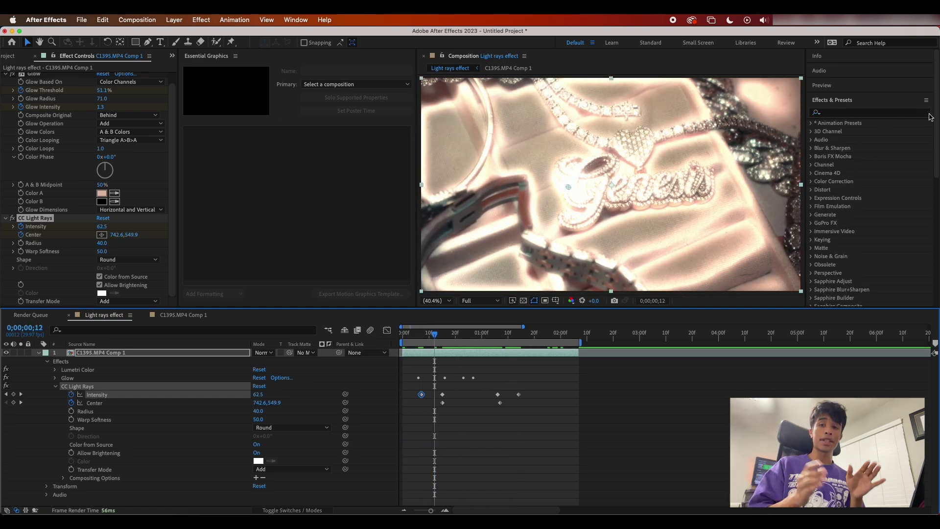
text(g)
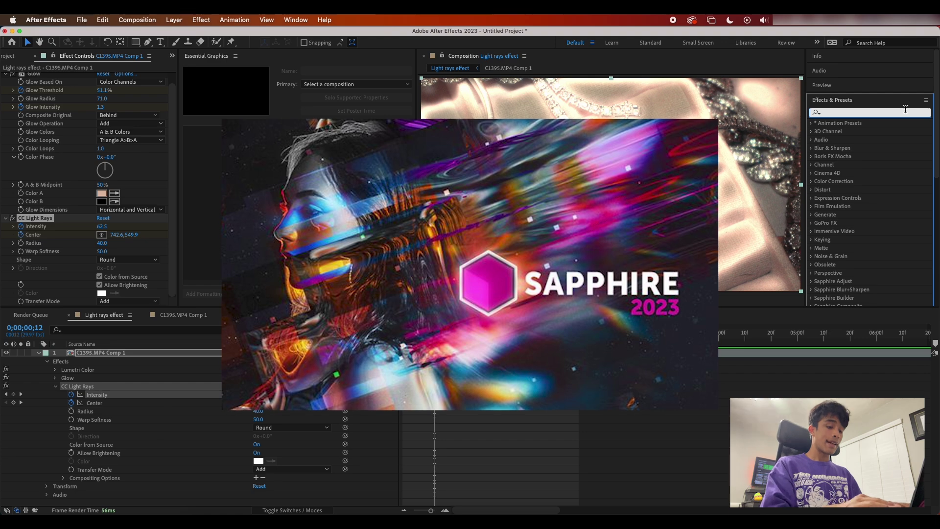
text(lint)
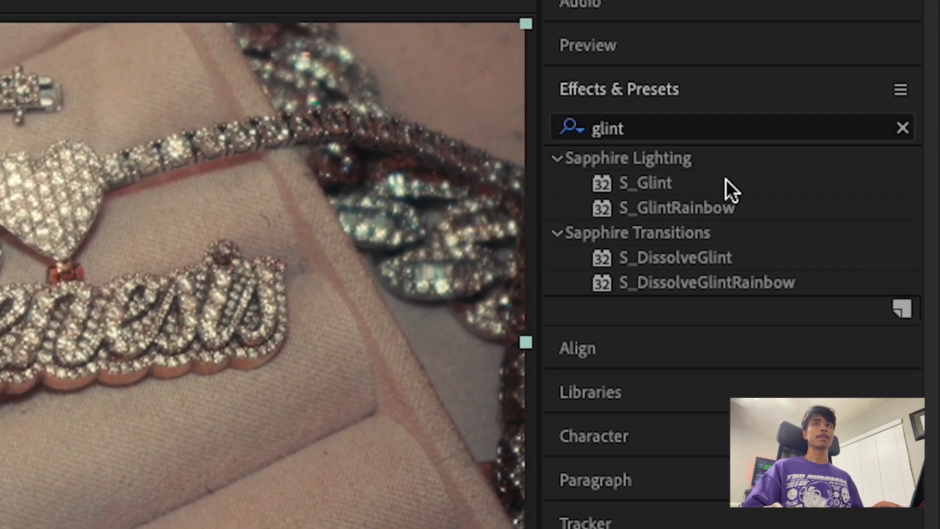
click(704, 184)
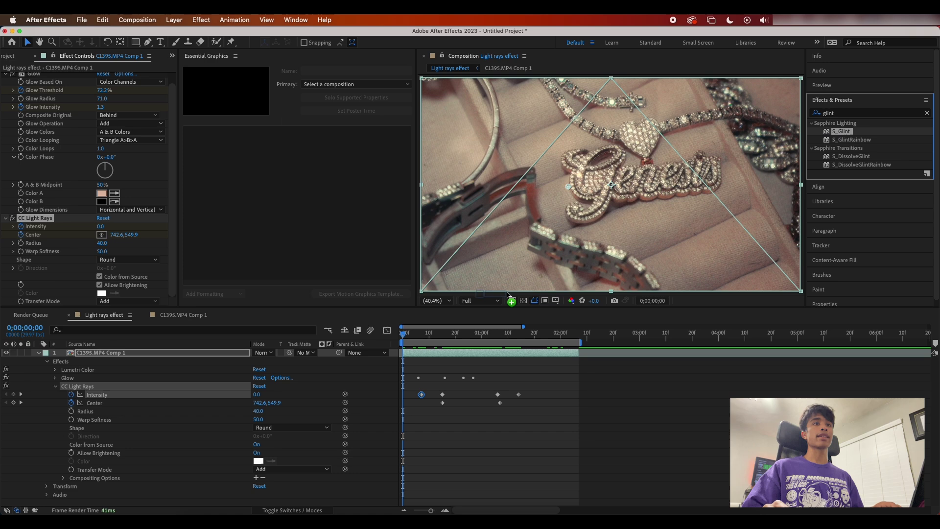
drag(508, 294, 464, 352)
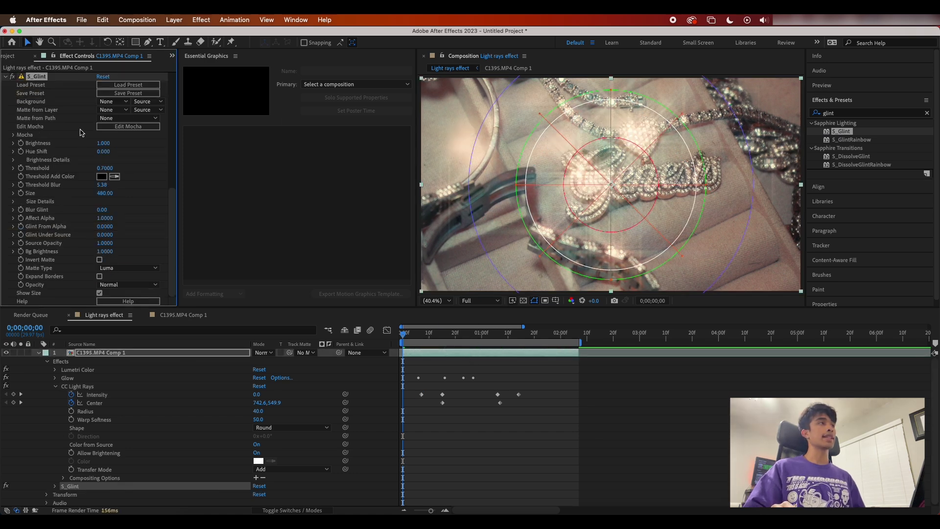
key(space)
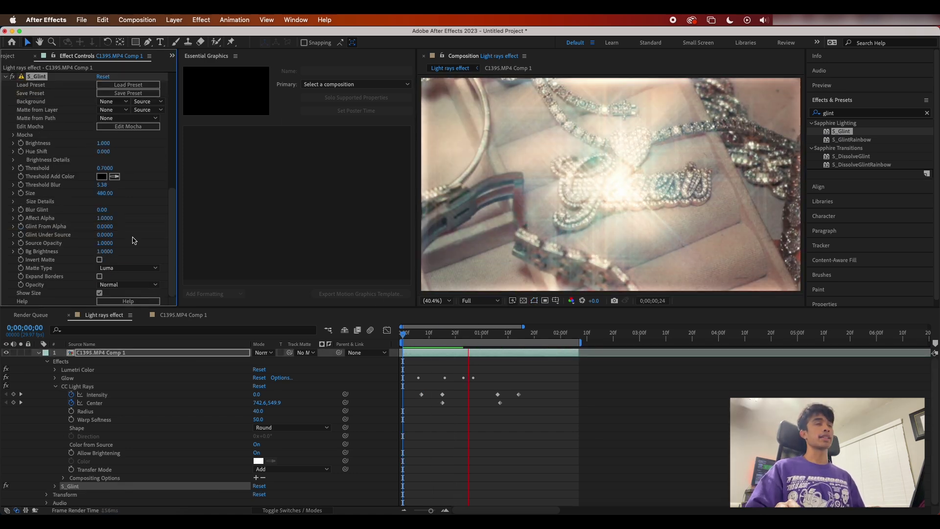
Step: Move S_Glint above Glow in the effect order, raise its Brightness to 2.440, and preview the glints
scroll(56, 142, up, 1)
scroll(55, 142, up, 10)
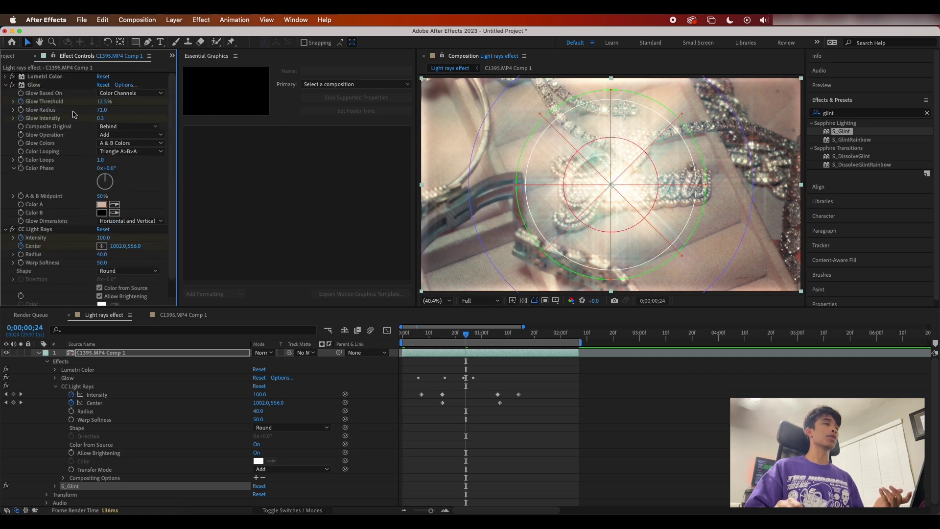
click(6, 85)
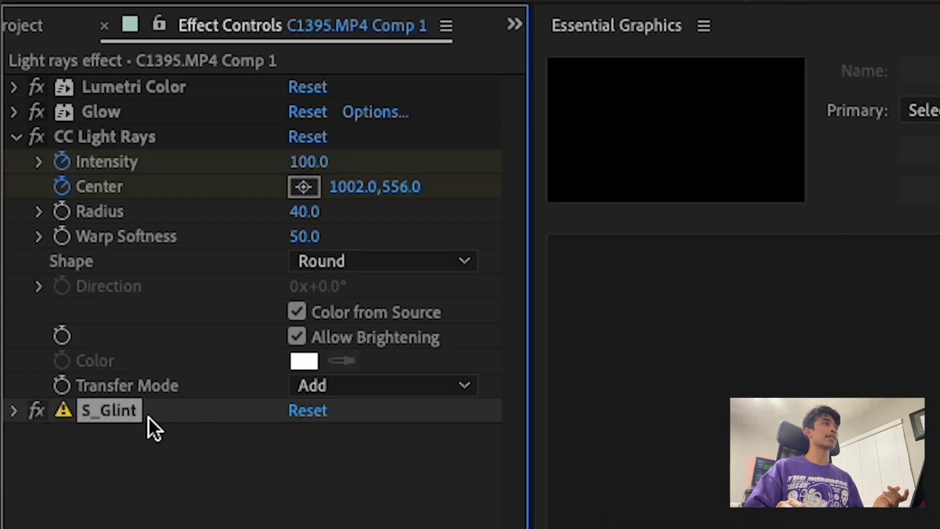
drag(127, 411, 113, 101)
key(space)
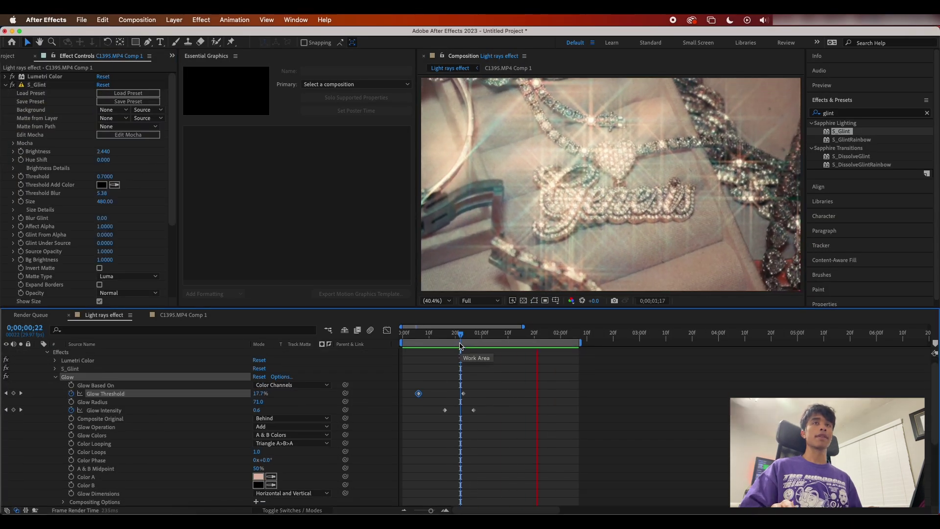
key(space)
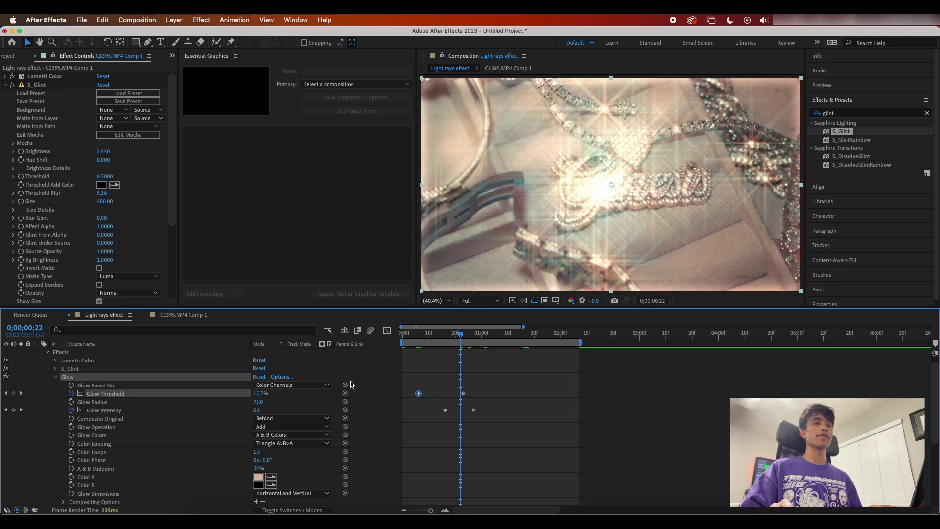
Step: Delete the S_Glint effect from the C1395.MP4 Comp 1 layer
scroll(103, 378, up, 1)
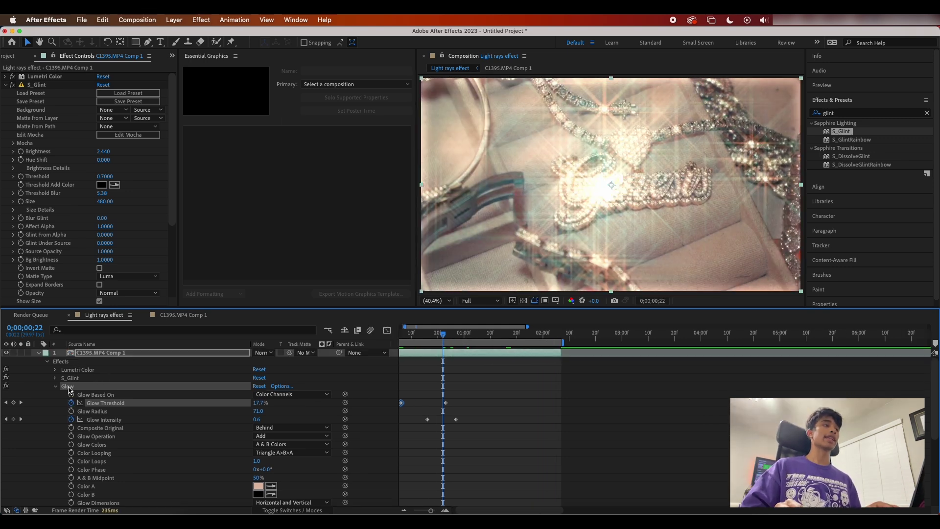
click(70, 378)
key(Delete)
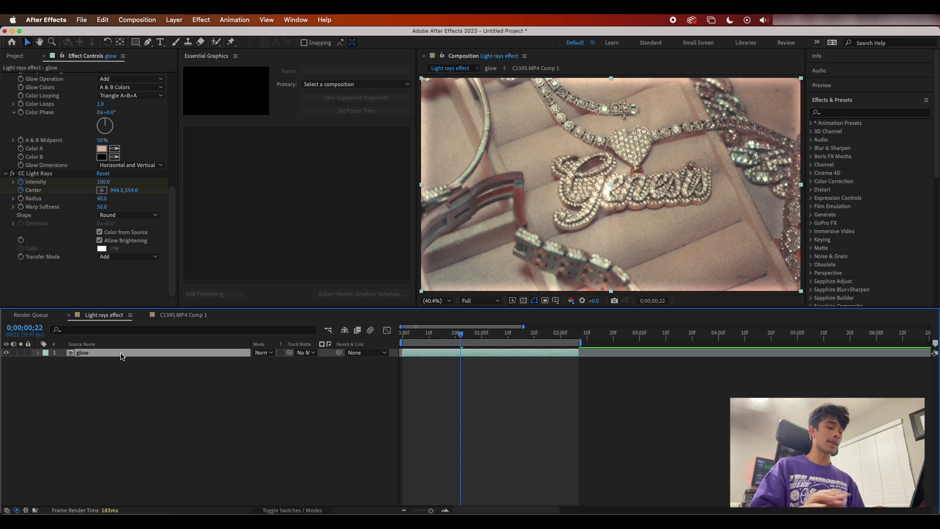
Step: Duplicate the glow layer twice and select the middle copy
key(super+d)
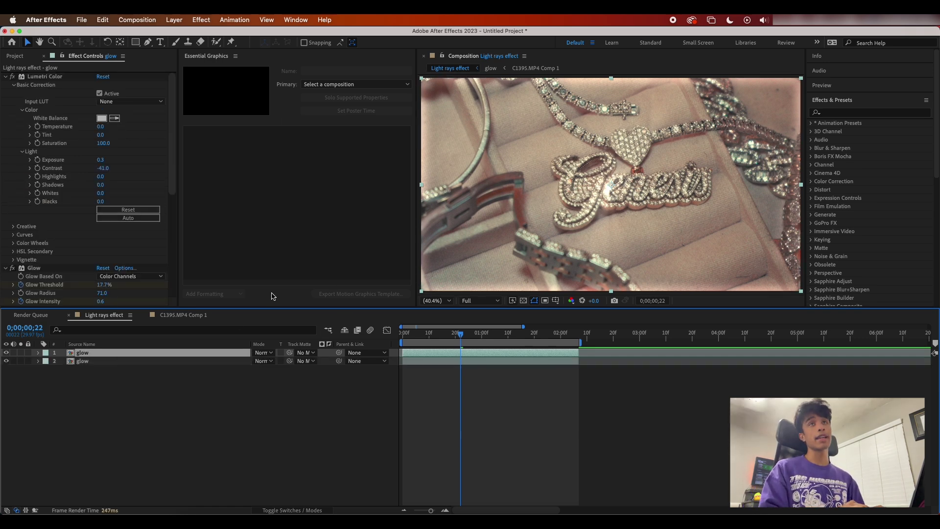
key(super+d)
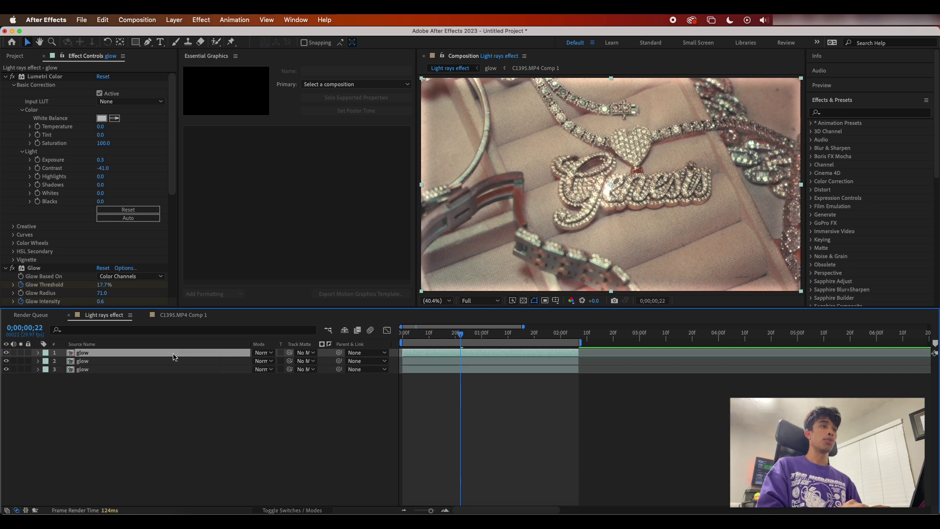
click(122, 361)
click(124, 355)
click(125, 359)
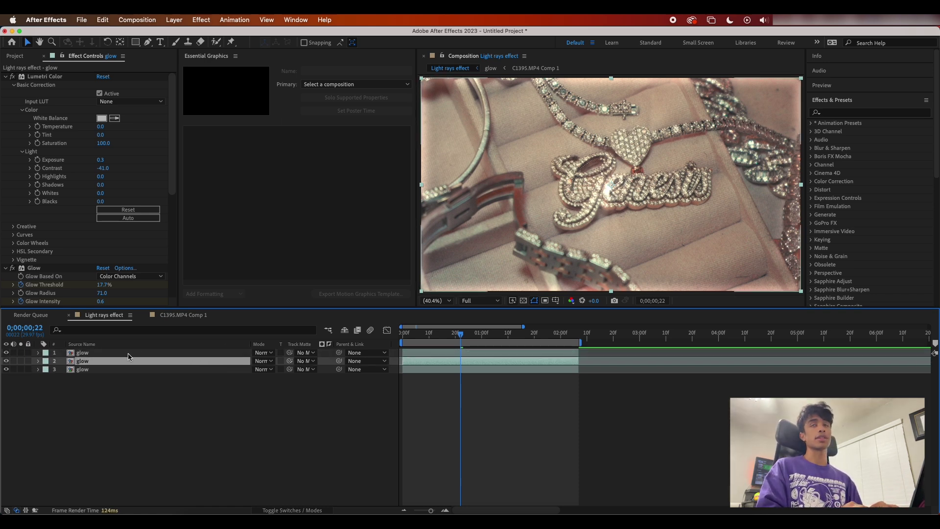
Step: Search the effects for "direct" and apply Directional Blur to the middle and top glow layers
click(852, 112)
text(direct)
drag(865, 135, 136, 363)
drag(860, 132, 164, 353)
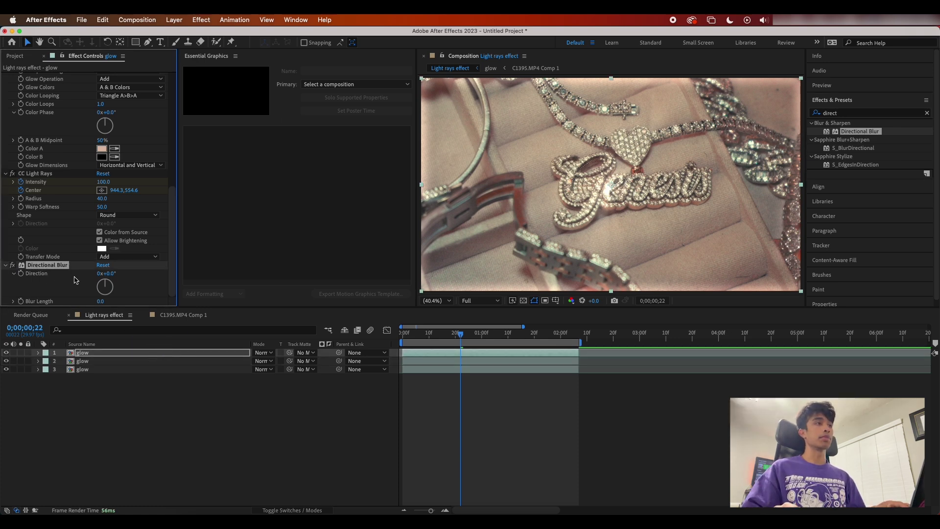
Step: Set the top glow layer's Directional Blur to a direction of 45° and a blur length of 49
click(112, 274)
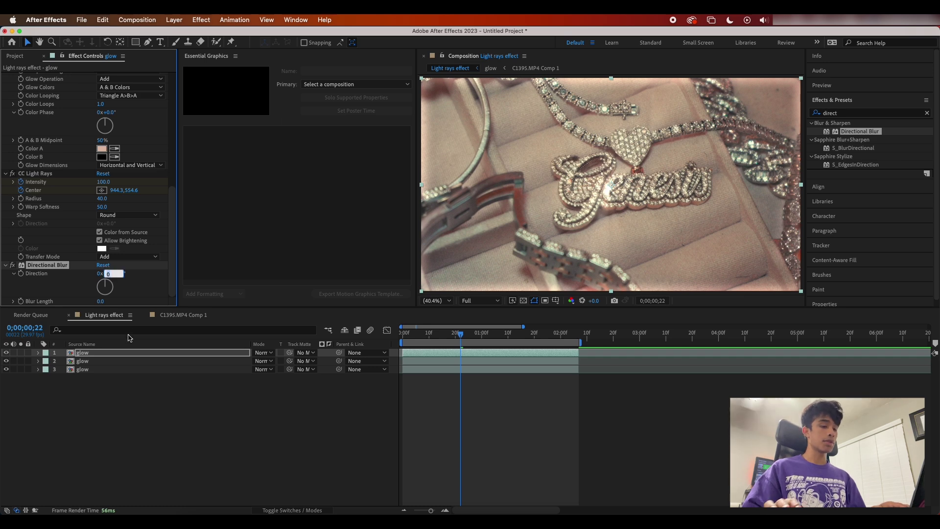
key(Return)
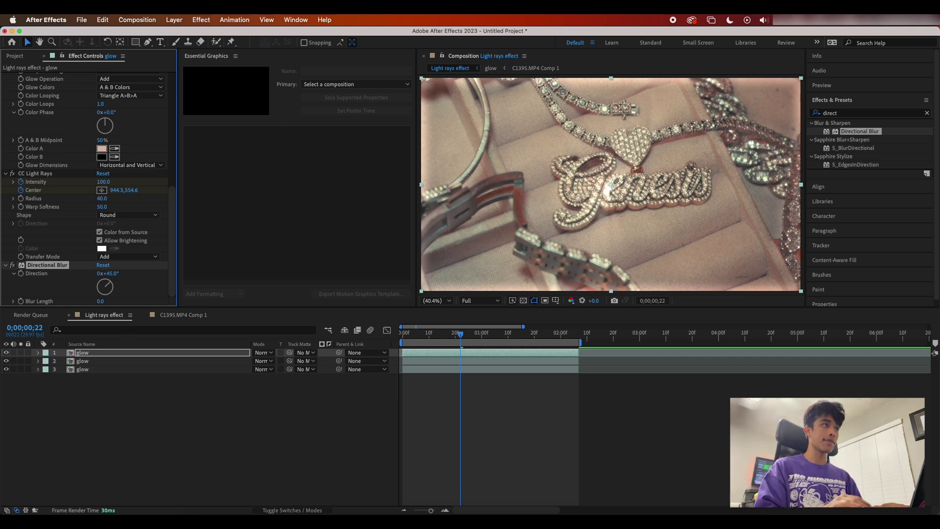
drag(109, 300, 143, 302)
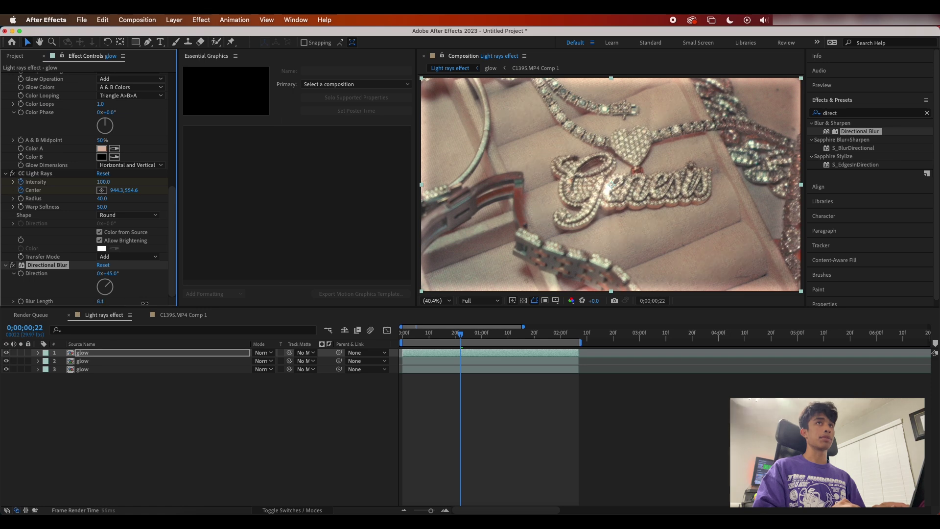
drag(235, 292, 284, 288)
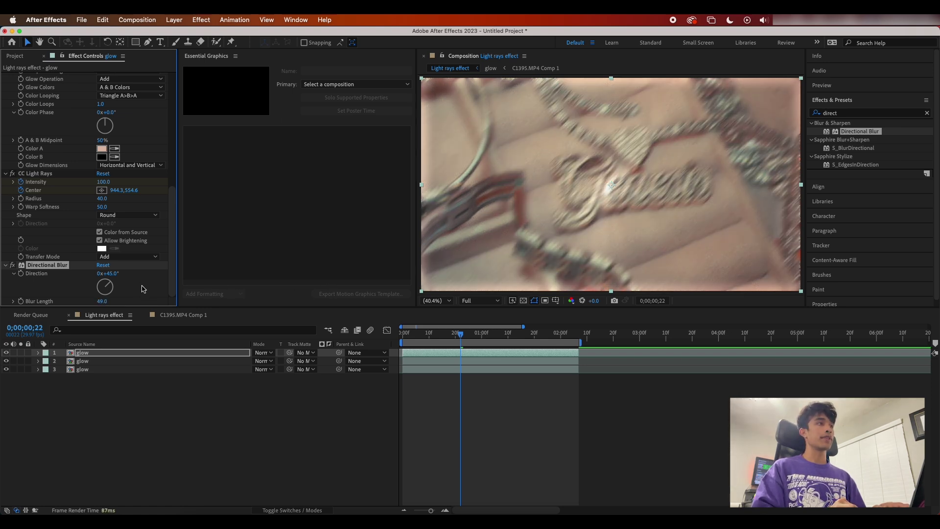
Step: Set the blending mode of the top glow layer to Screen
click(264, 352)
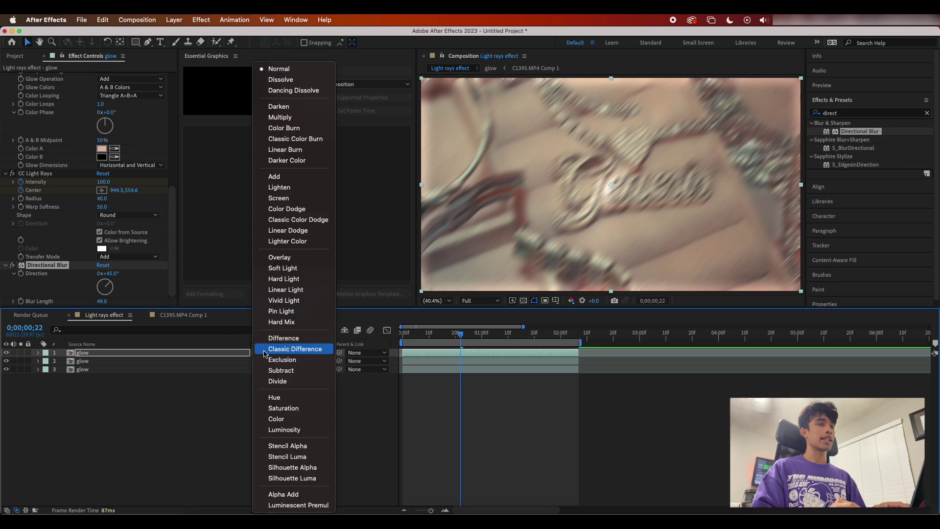
click(236, 350)
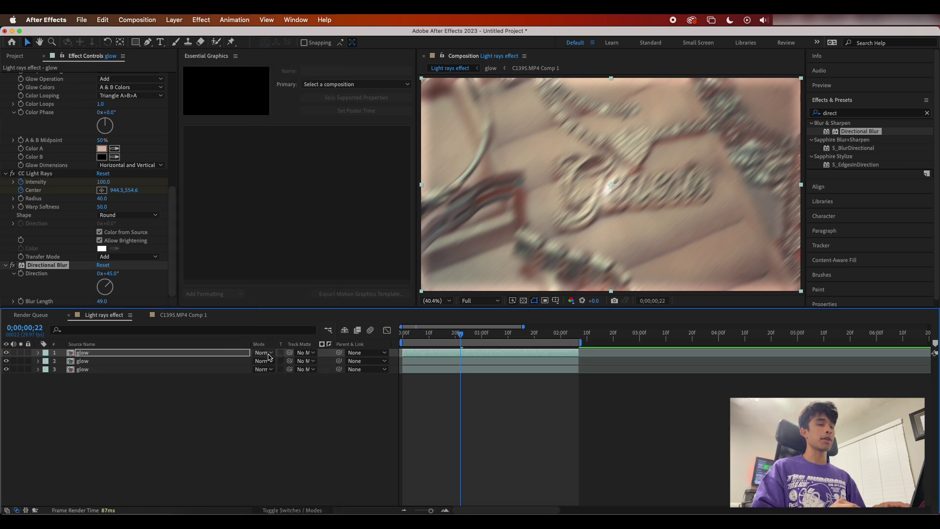
click(307, 510)
click(342, 353)
click(315, 430)
key(F4)
click(272, 353)
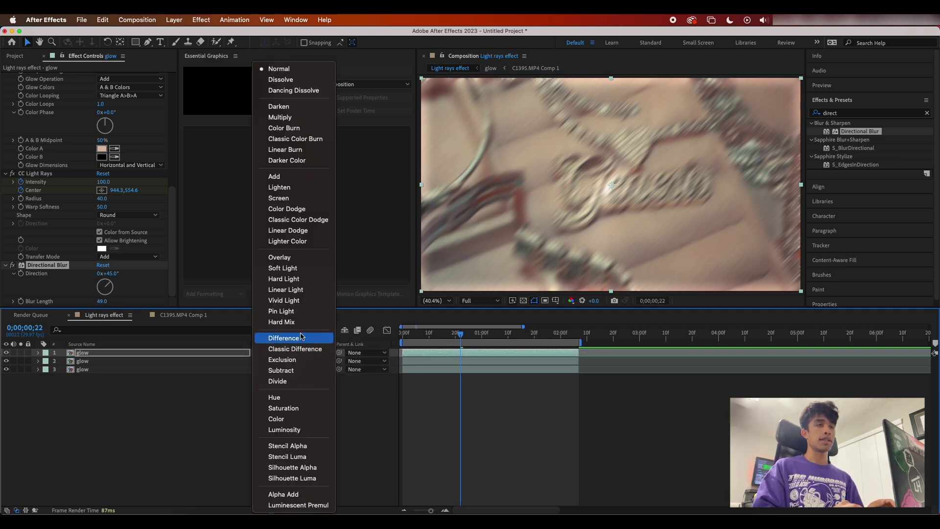
click(286, 199)
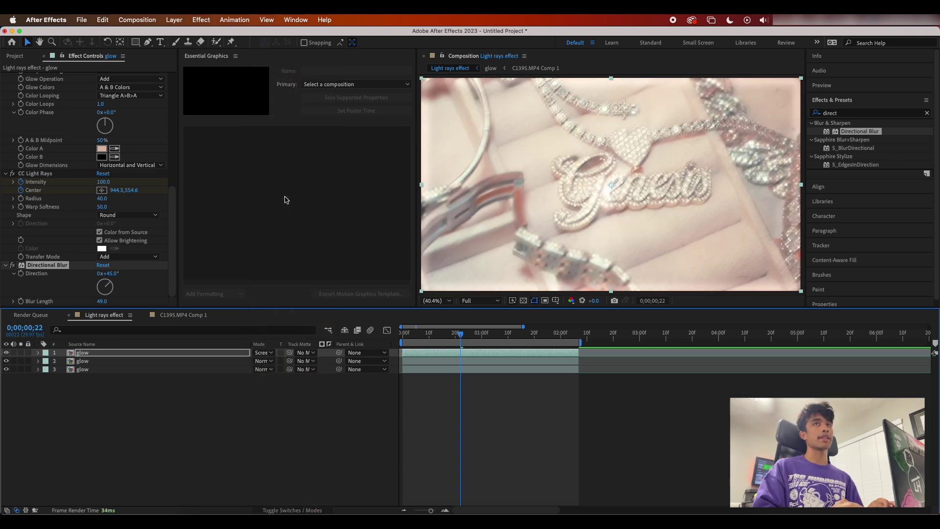
Step: Set the opacity of the top glow layer to 60%
click(38, 352)
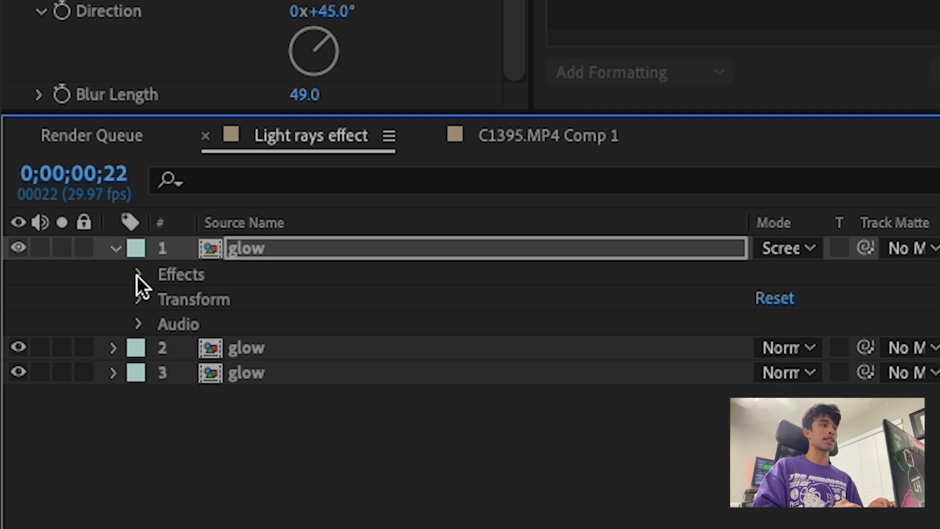
click(139, 299)
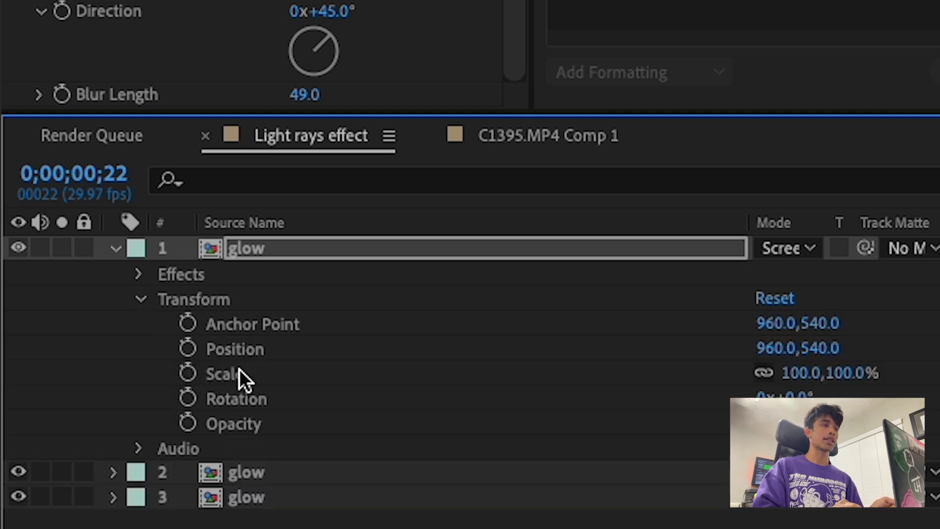
click(773, 420)
text(60)
key(Return)
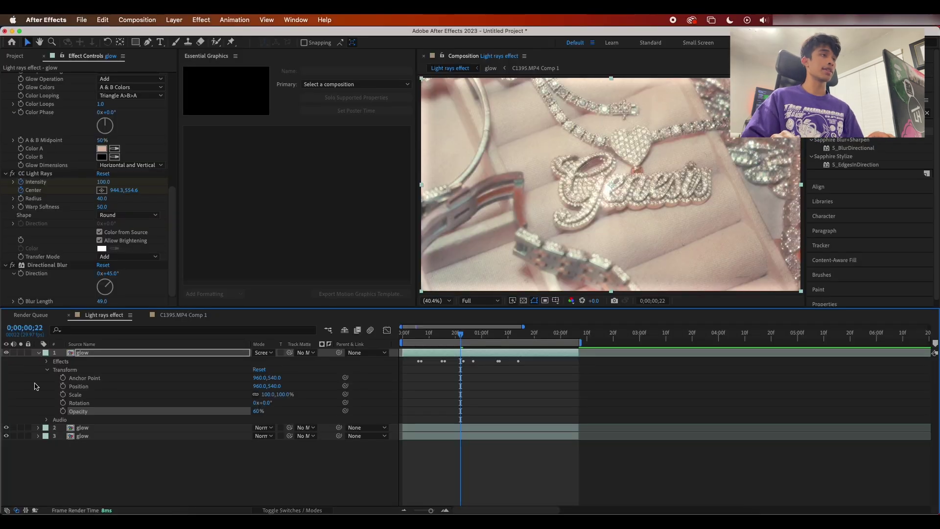
click(39, 352)
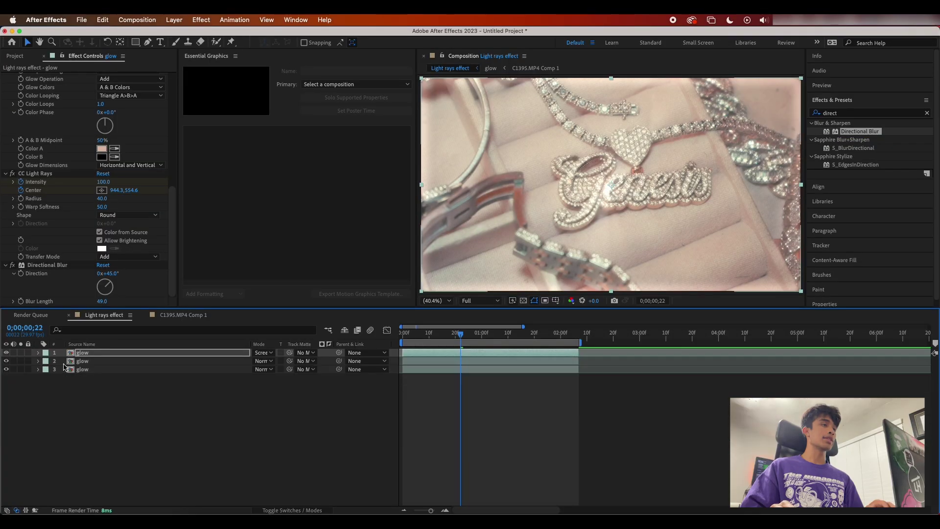
Step: Set the middle glow layer's Directional Blur to a blur length of 50 and a direction of -45°
click(77, 362)
scroll(57, 235, down, 10)
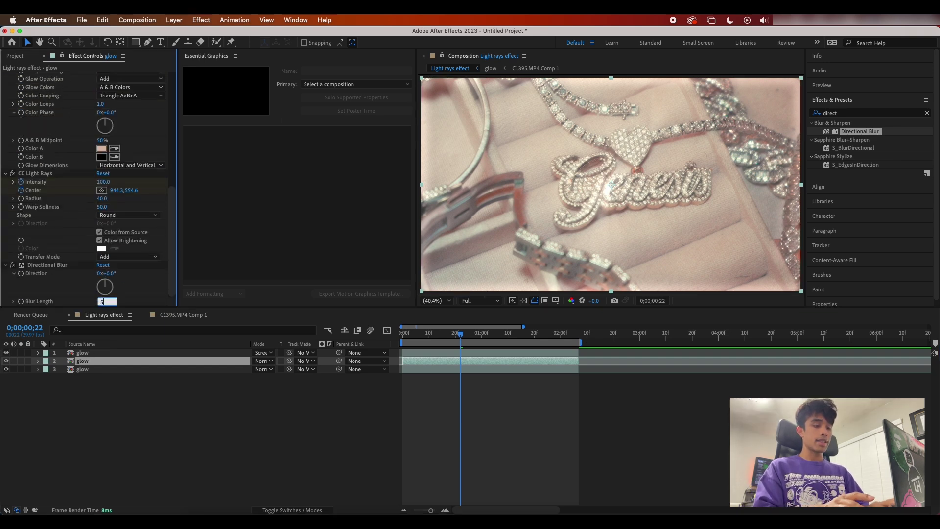
key(Return)
click(110, 274)
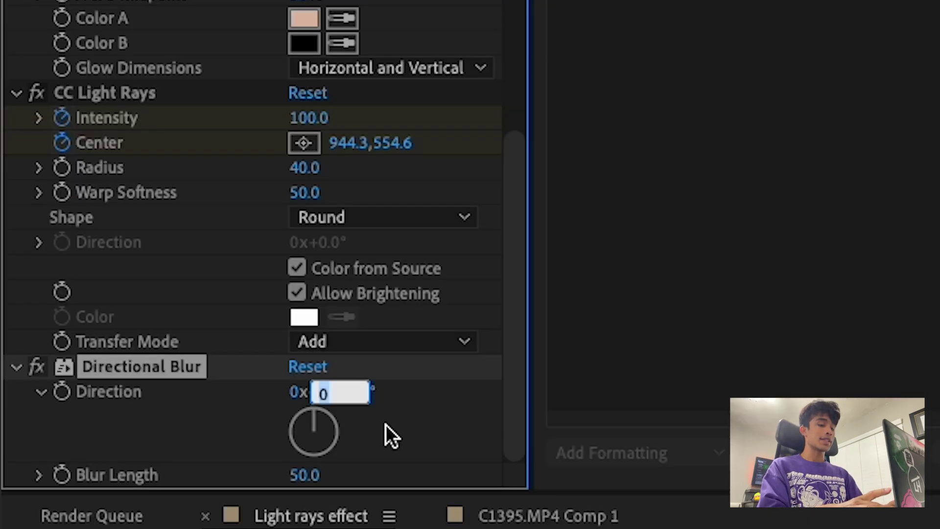
text(-45)
key(Return)
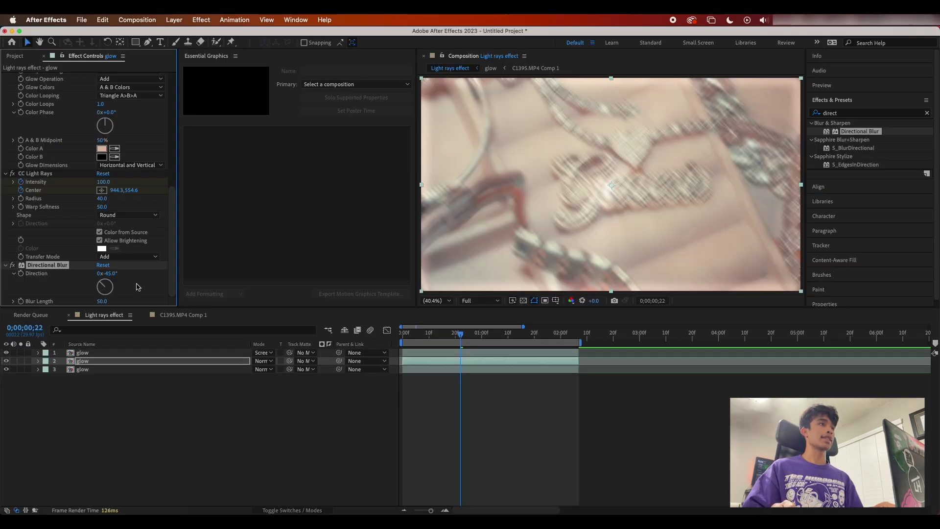
Step: Set the middle glow layer's blending mode to Screen and its opacity to 50%
click(264, 360)
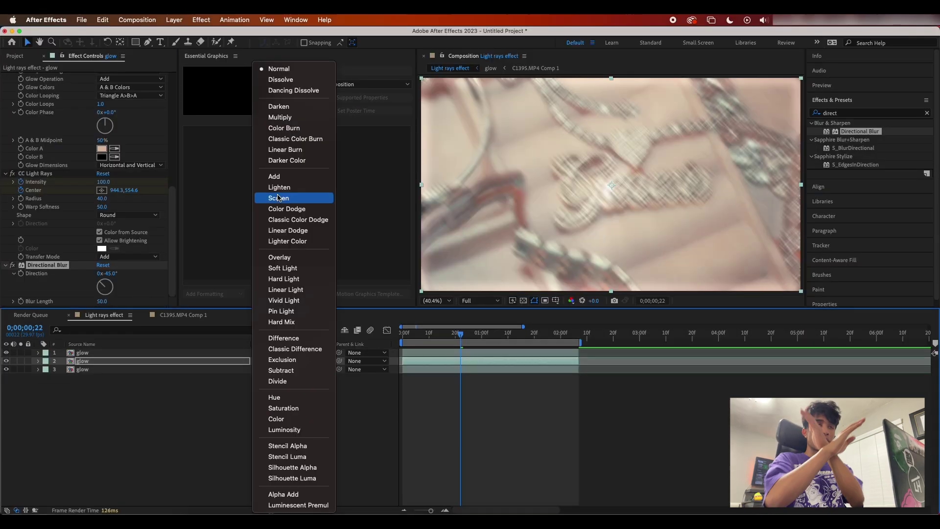
click(279, 198)
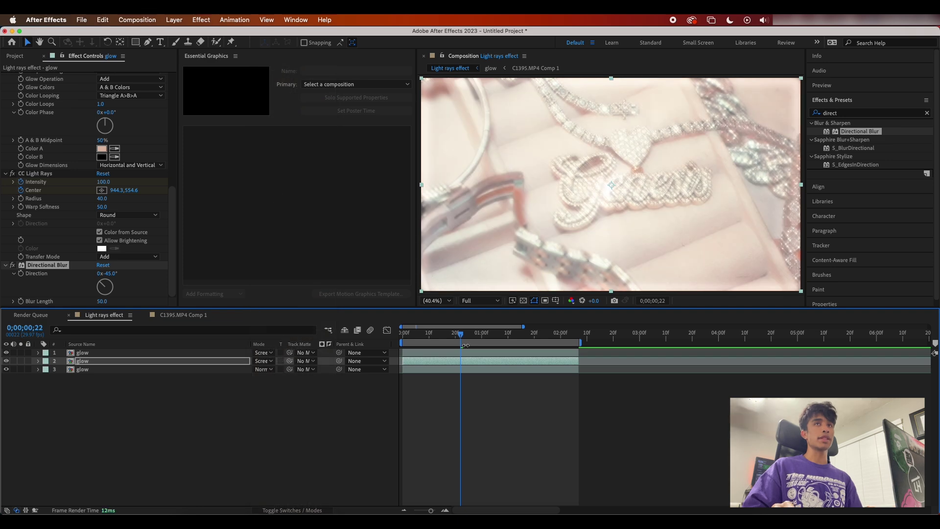
click(38, 360)
click(46, 378)
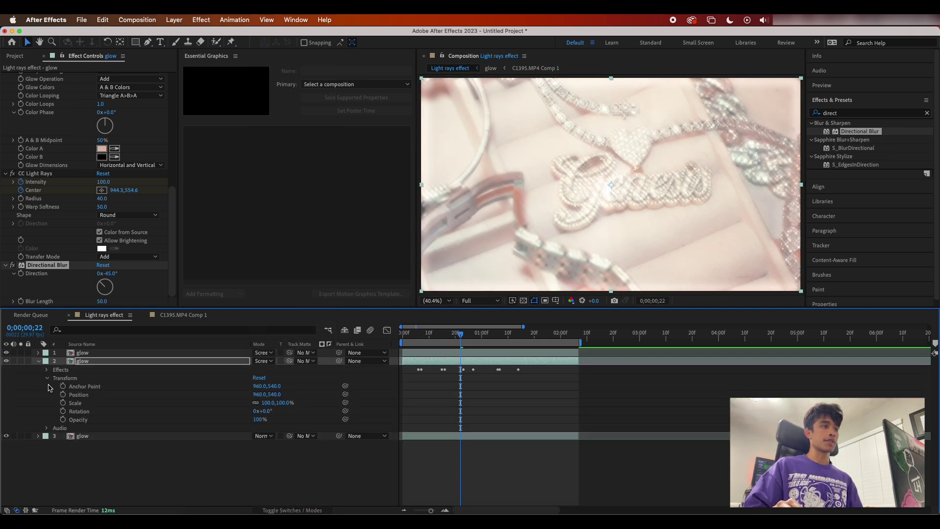
click(260, 419)
text(50)
key(Return)
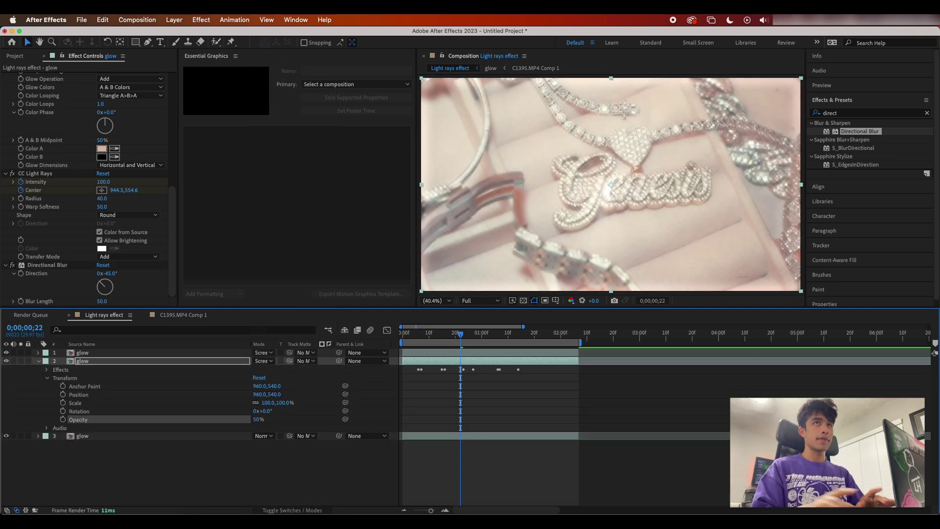
Step: Preview the streaks from the start of the composition and increase the middle glow layer's Directional Blur length to 148.9
drag(468, 332, 402, 332)
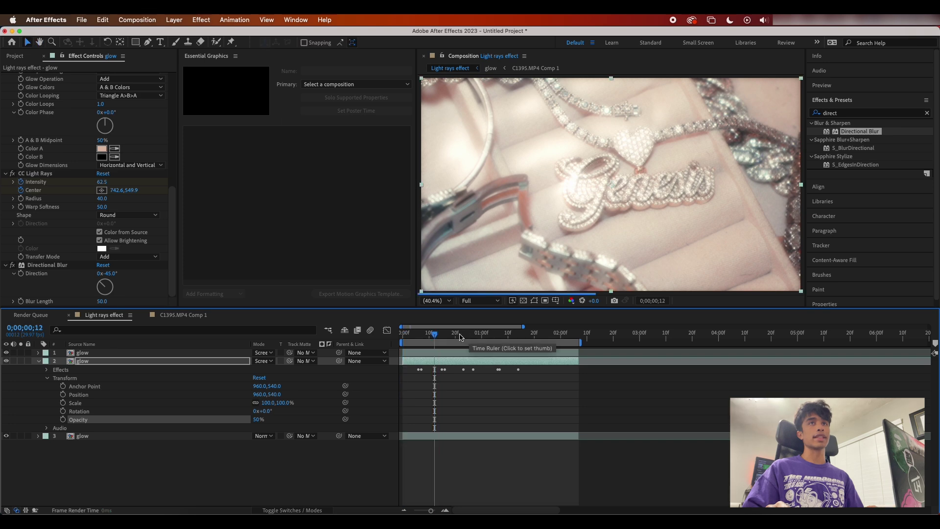
key(space)
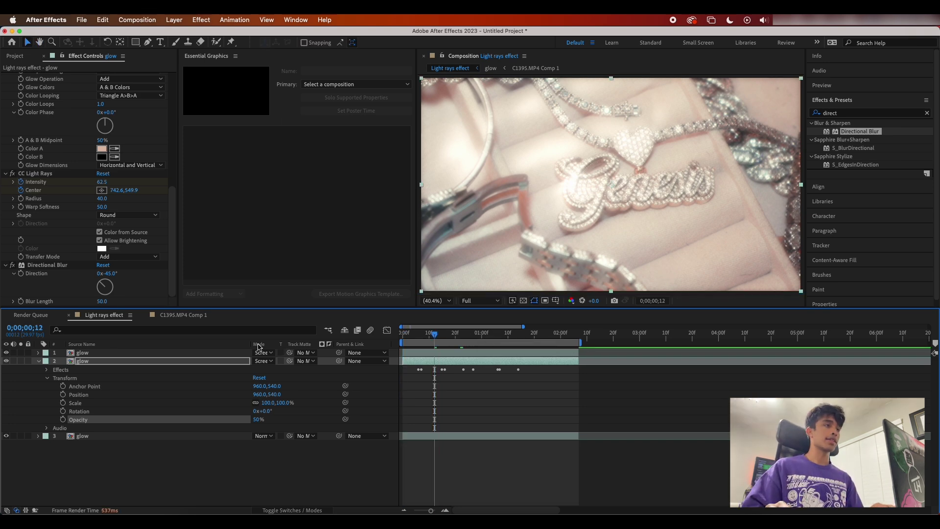
click(47, 370)
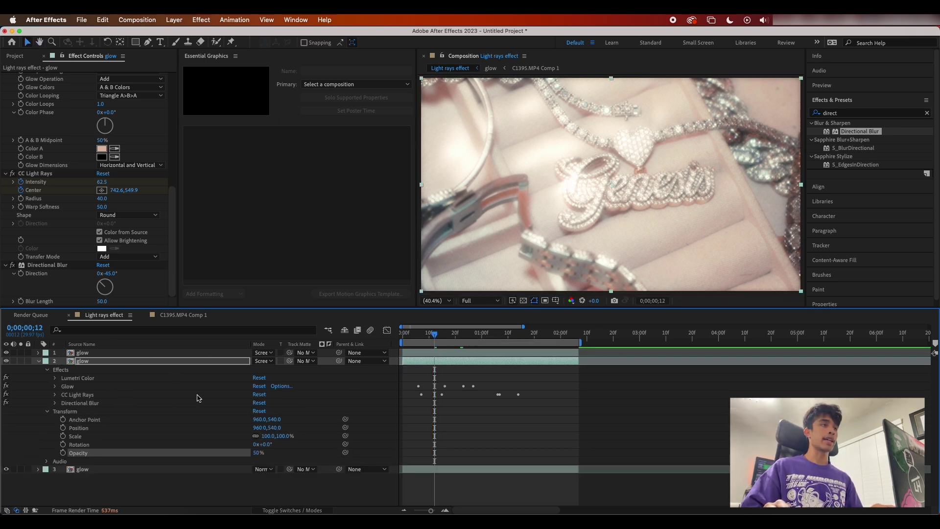
click(56, 402)
drag(256, 419, 399, 411)
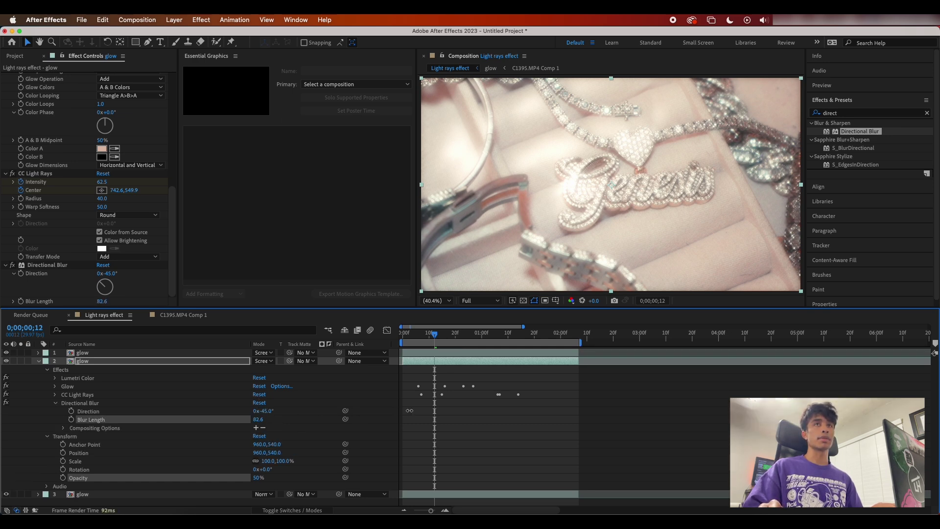
drag(791, 391, 820, 392)
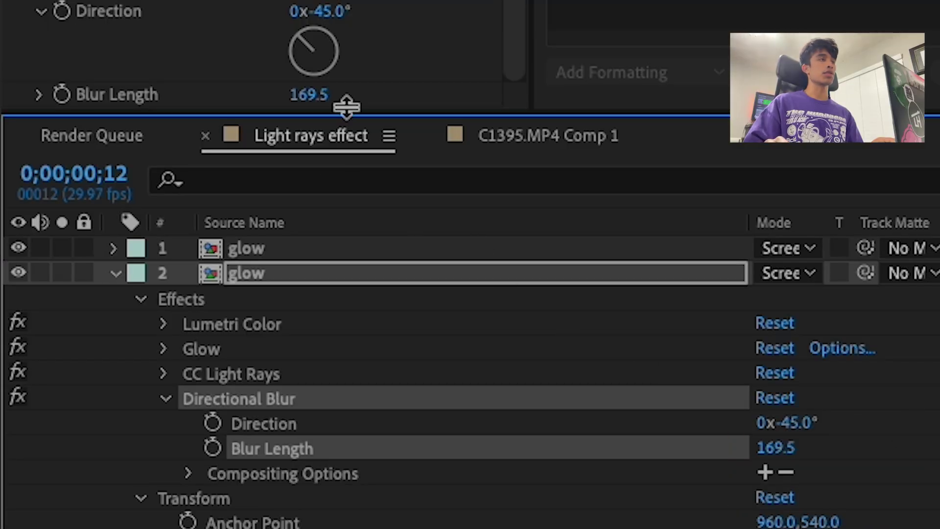
drag(768, 448, 541, 448)
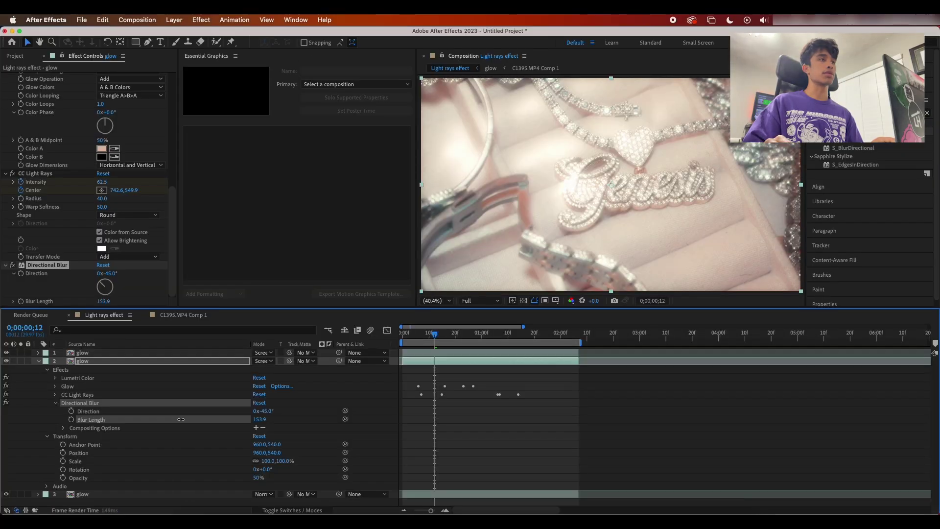
drag(180, 420, 178, 430)
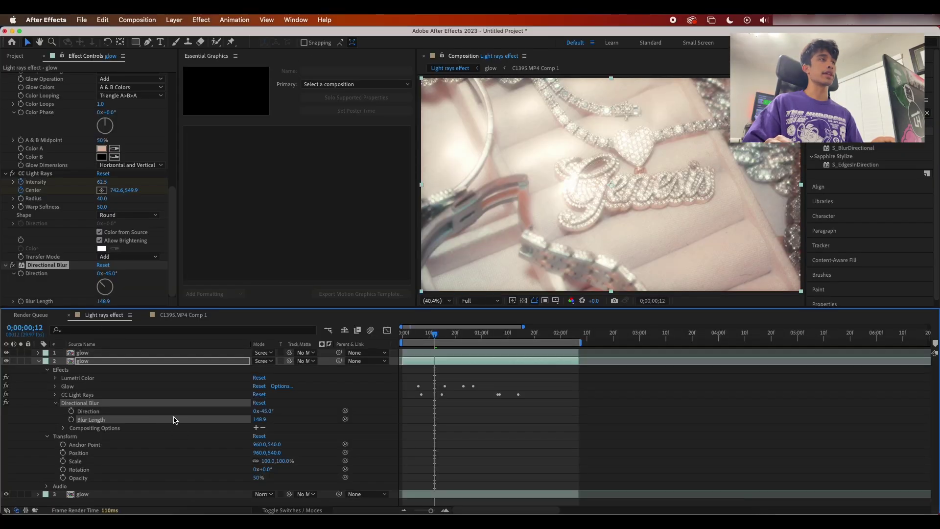
Step: Select the top glow layer and bring up its Directional Blur settings
click(145, 352)
scroll(87, 266, down, 10)
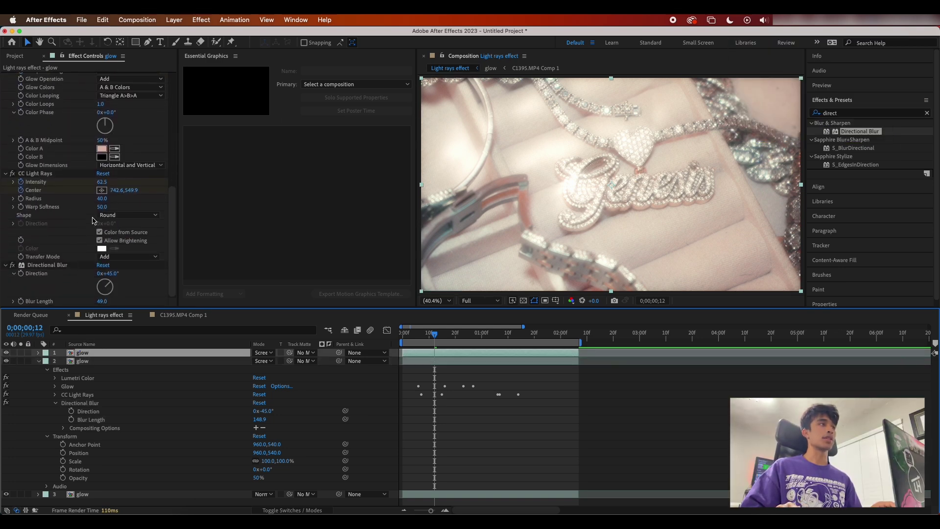